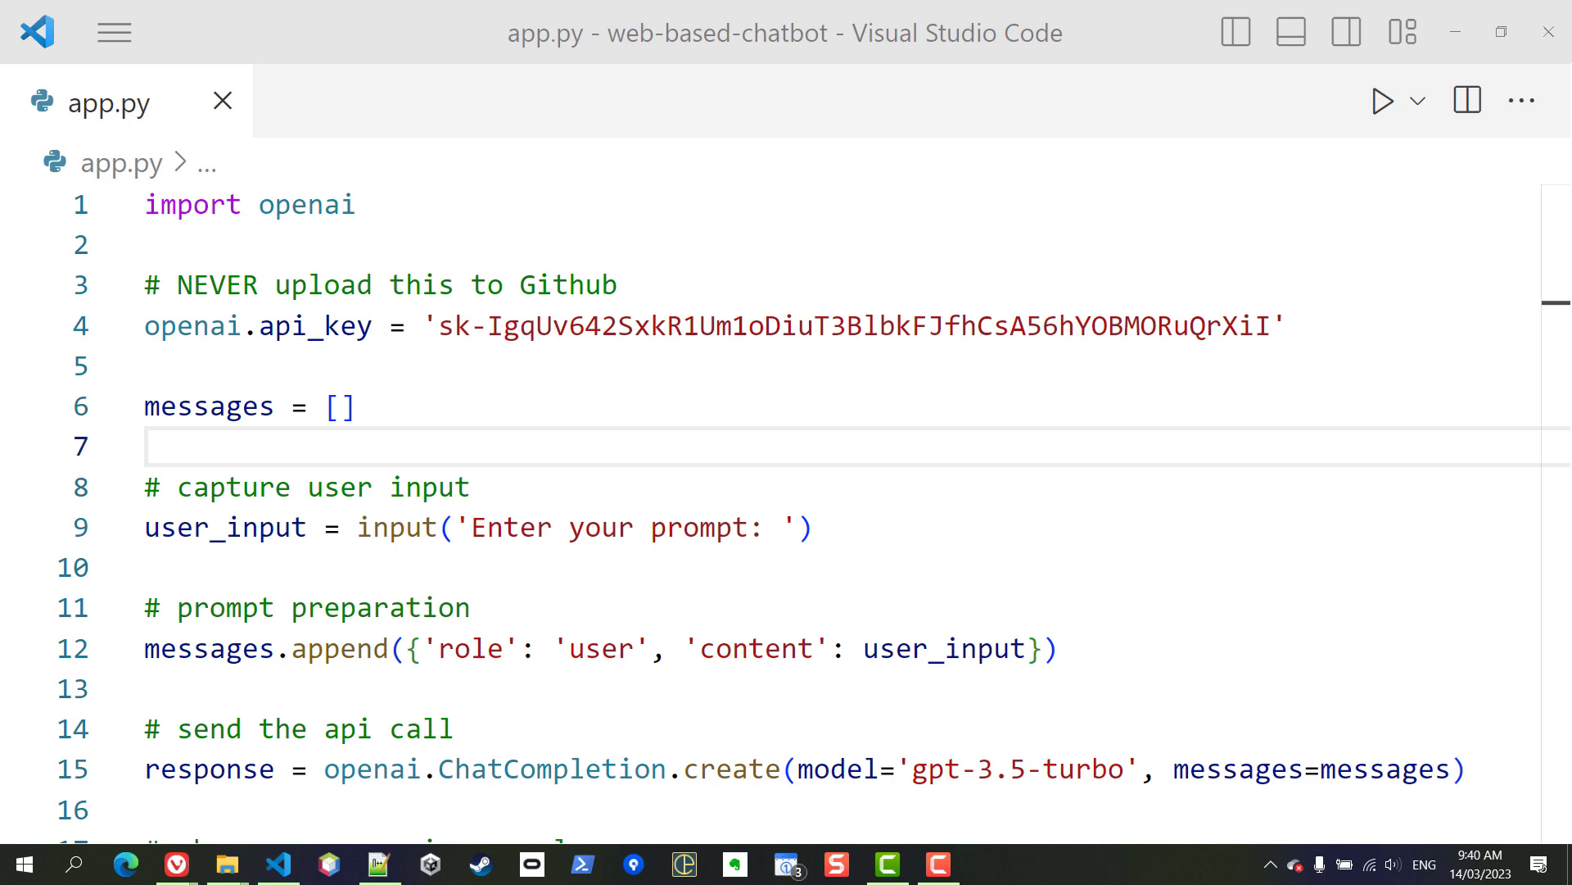
{"action": "scroll", "coordinate": [812, 520], "scroll_direction": "down", "scroll_amount": 2}
{"action": "scroll", "coordinate": [787, 523], "scroll_direction": "up", "scroll_amount": 1}
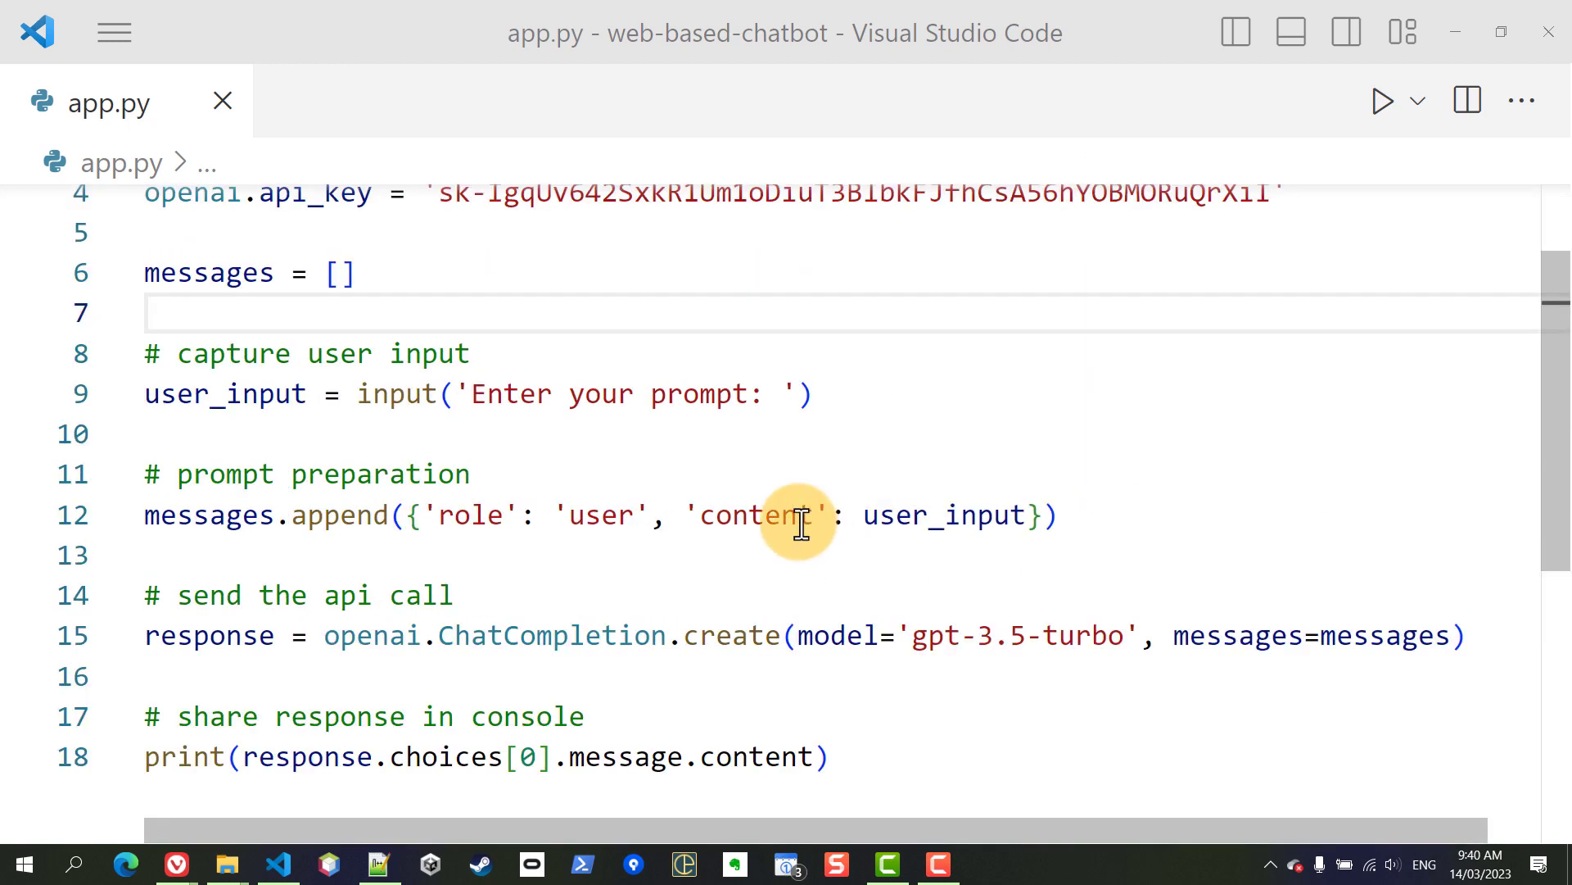
Select lines 8-18, from capturing user input through printing the response, for wrapping in a loop.
{"action": "left_click_drag", "start_coordinate": [144, 353], "coordinate": [981, 777]}
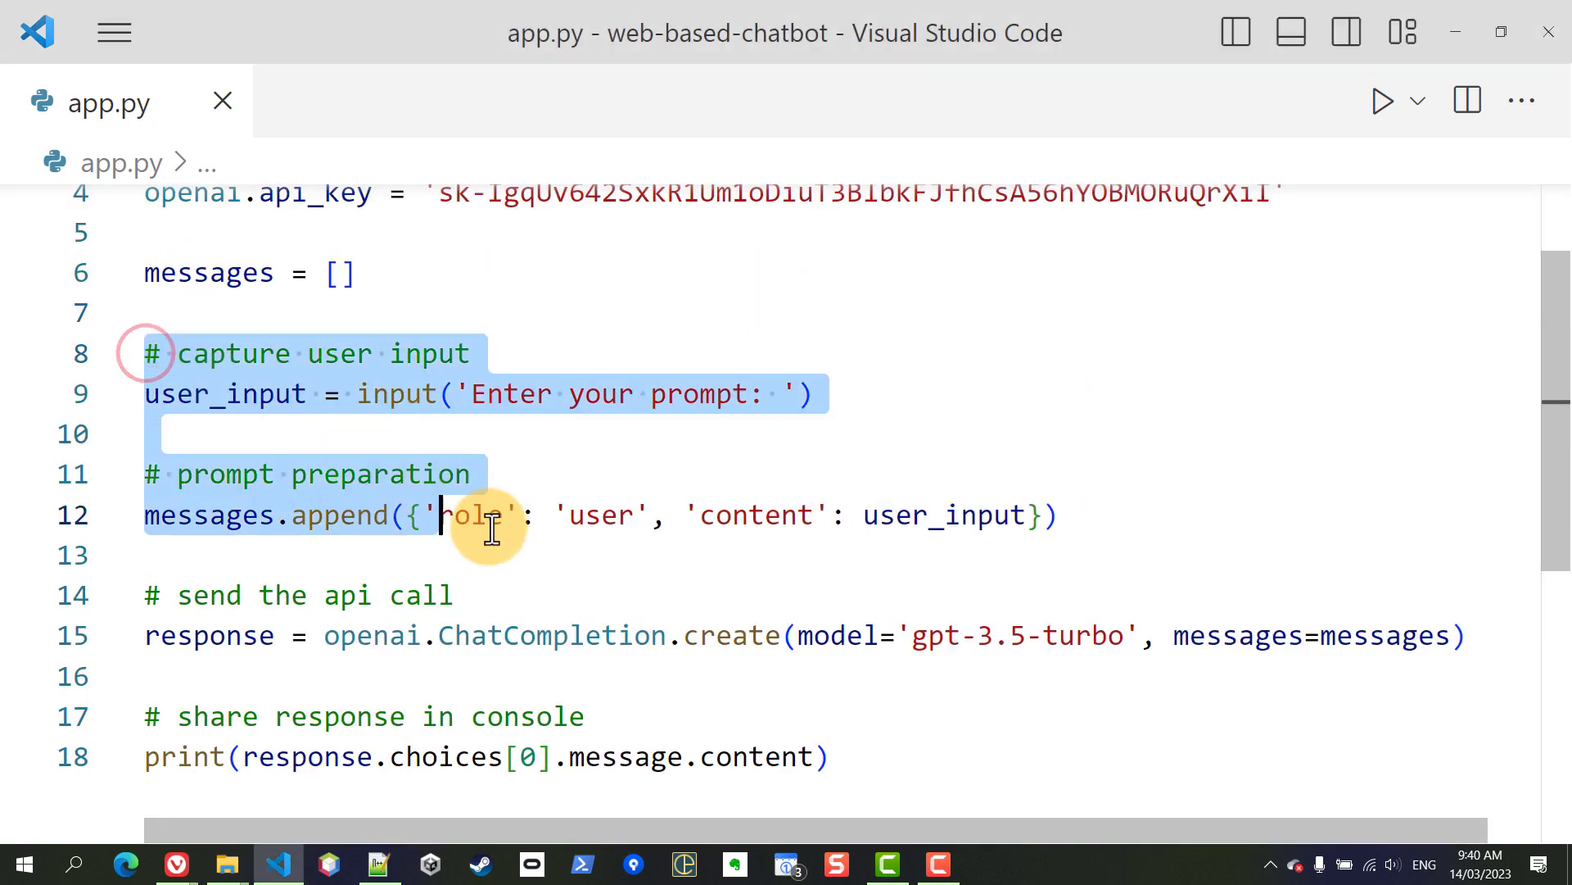
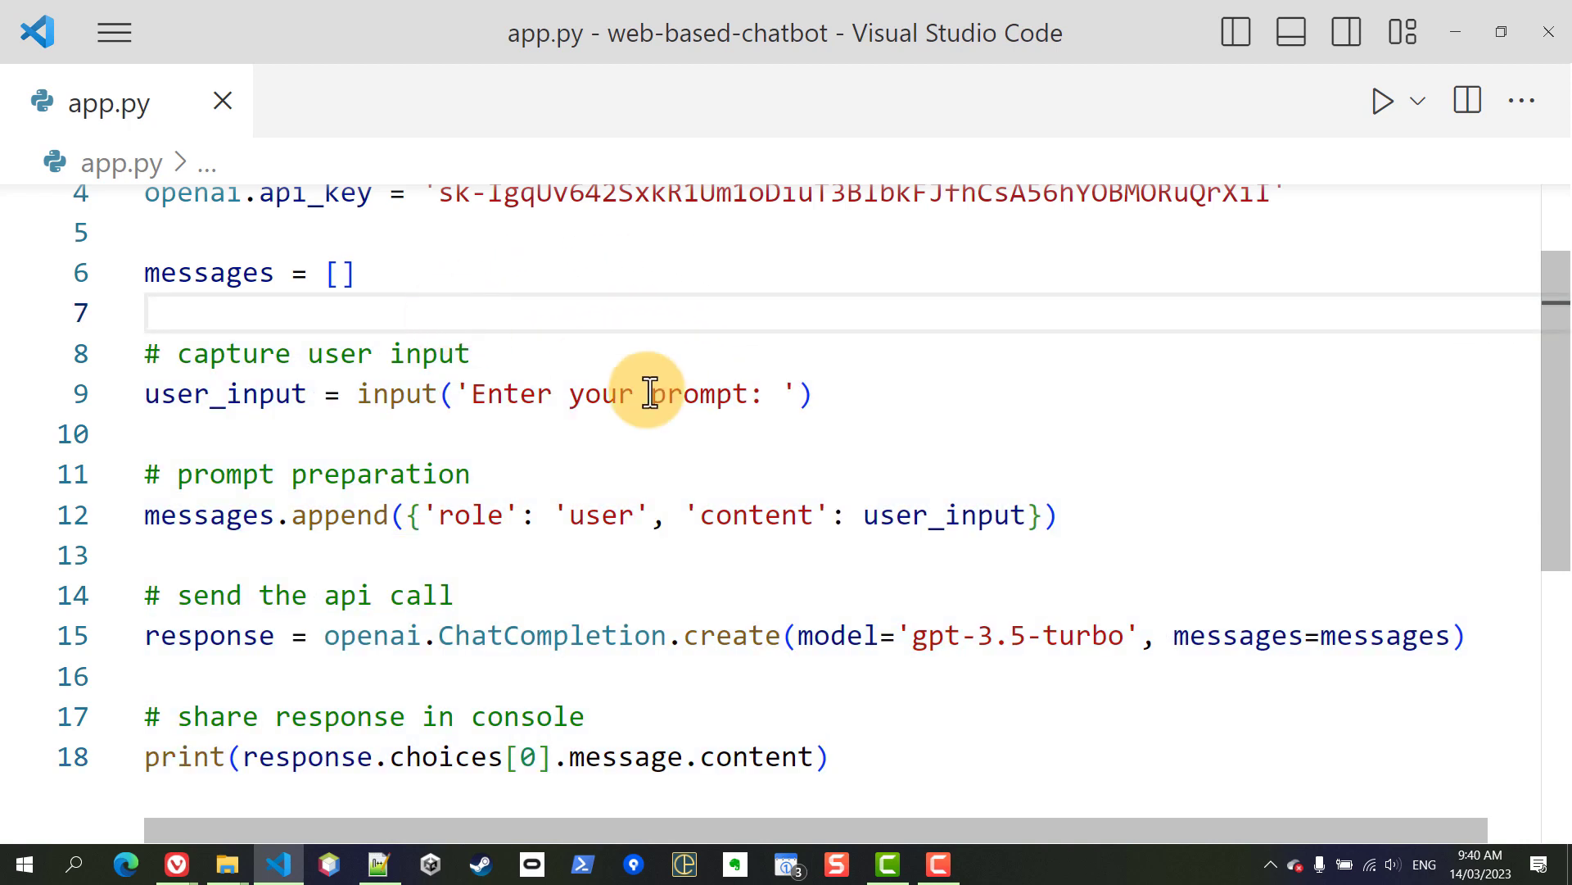
Add 'while True:' and indent the input, API call and print code into the loop body.
{"action": "key", "text": "Return"}
{"action": "type", "text": "w"}
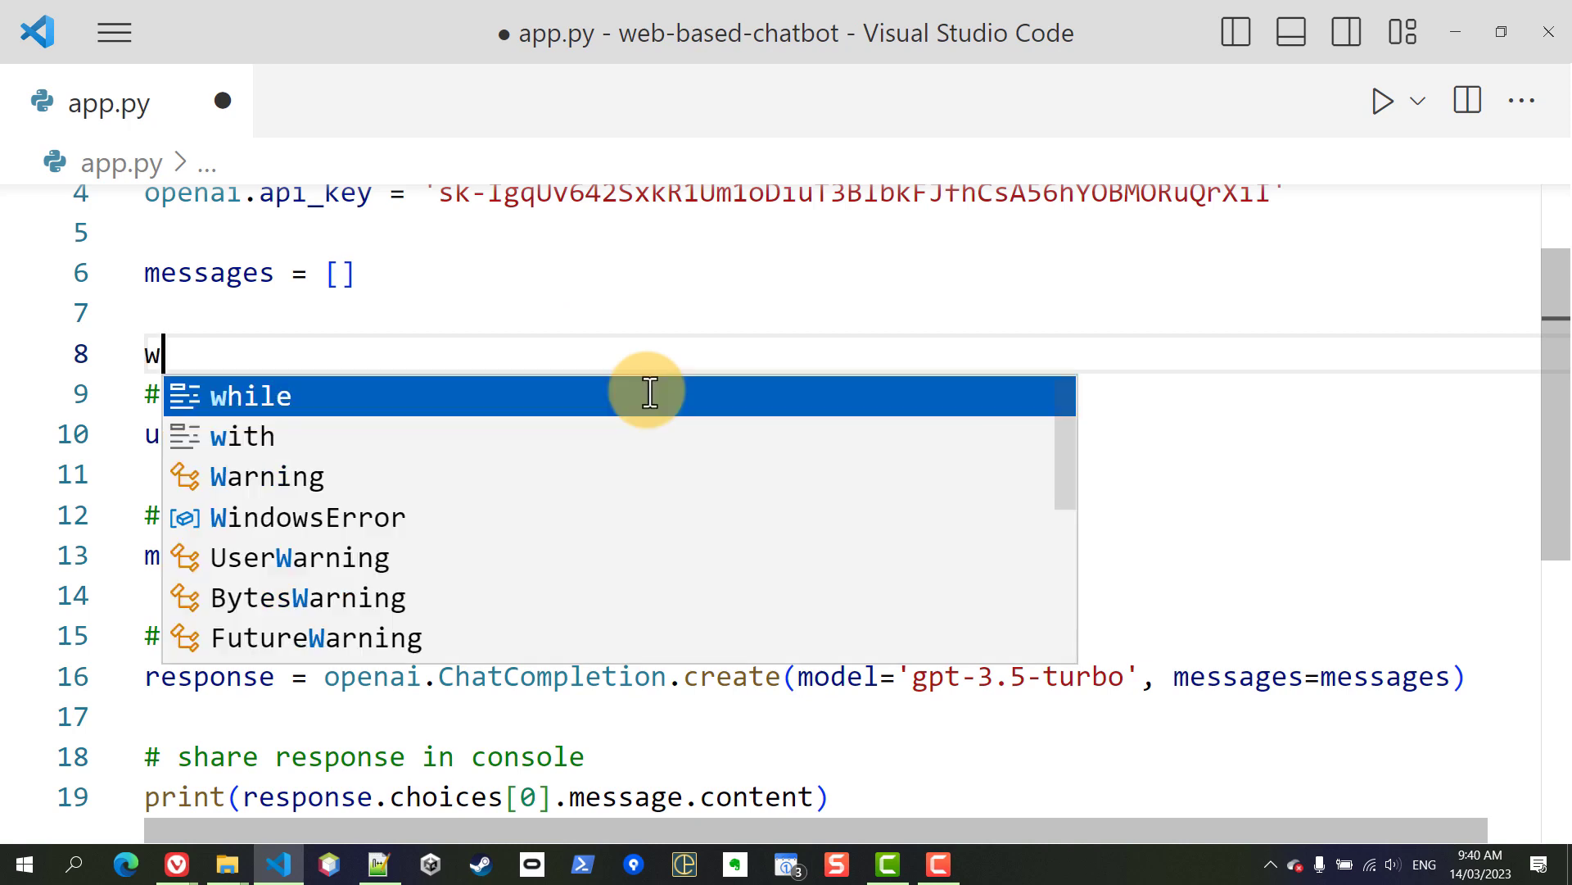
{"action": "type", "text": "hile True:"}
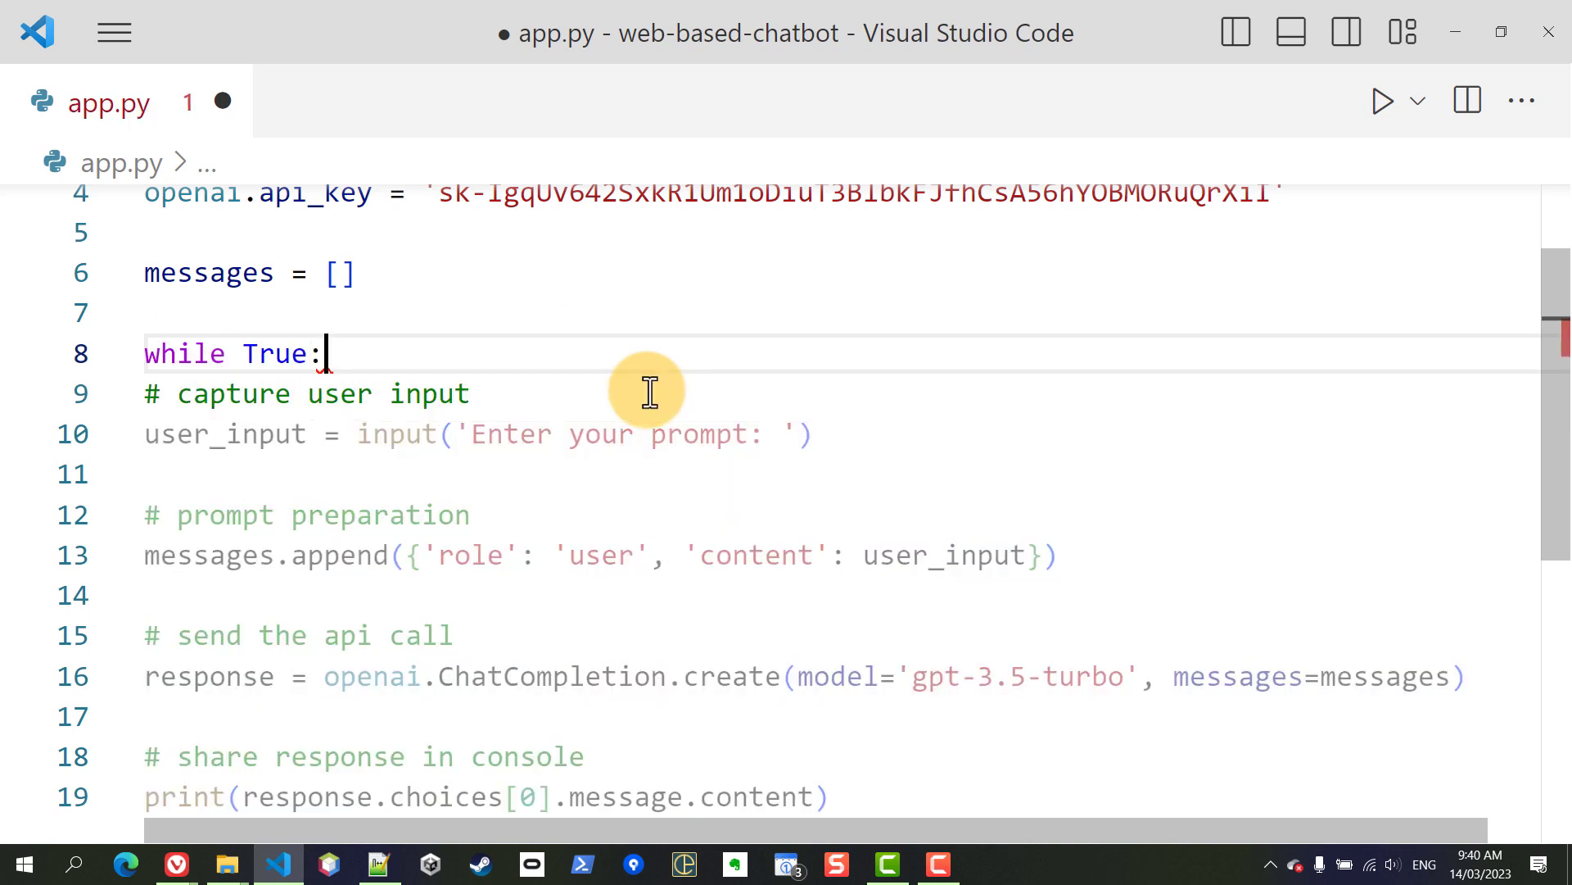
{"action": "scroll", "coordinate": [305, 383], "scroll_direction": "down", "scroll_amount": 1}
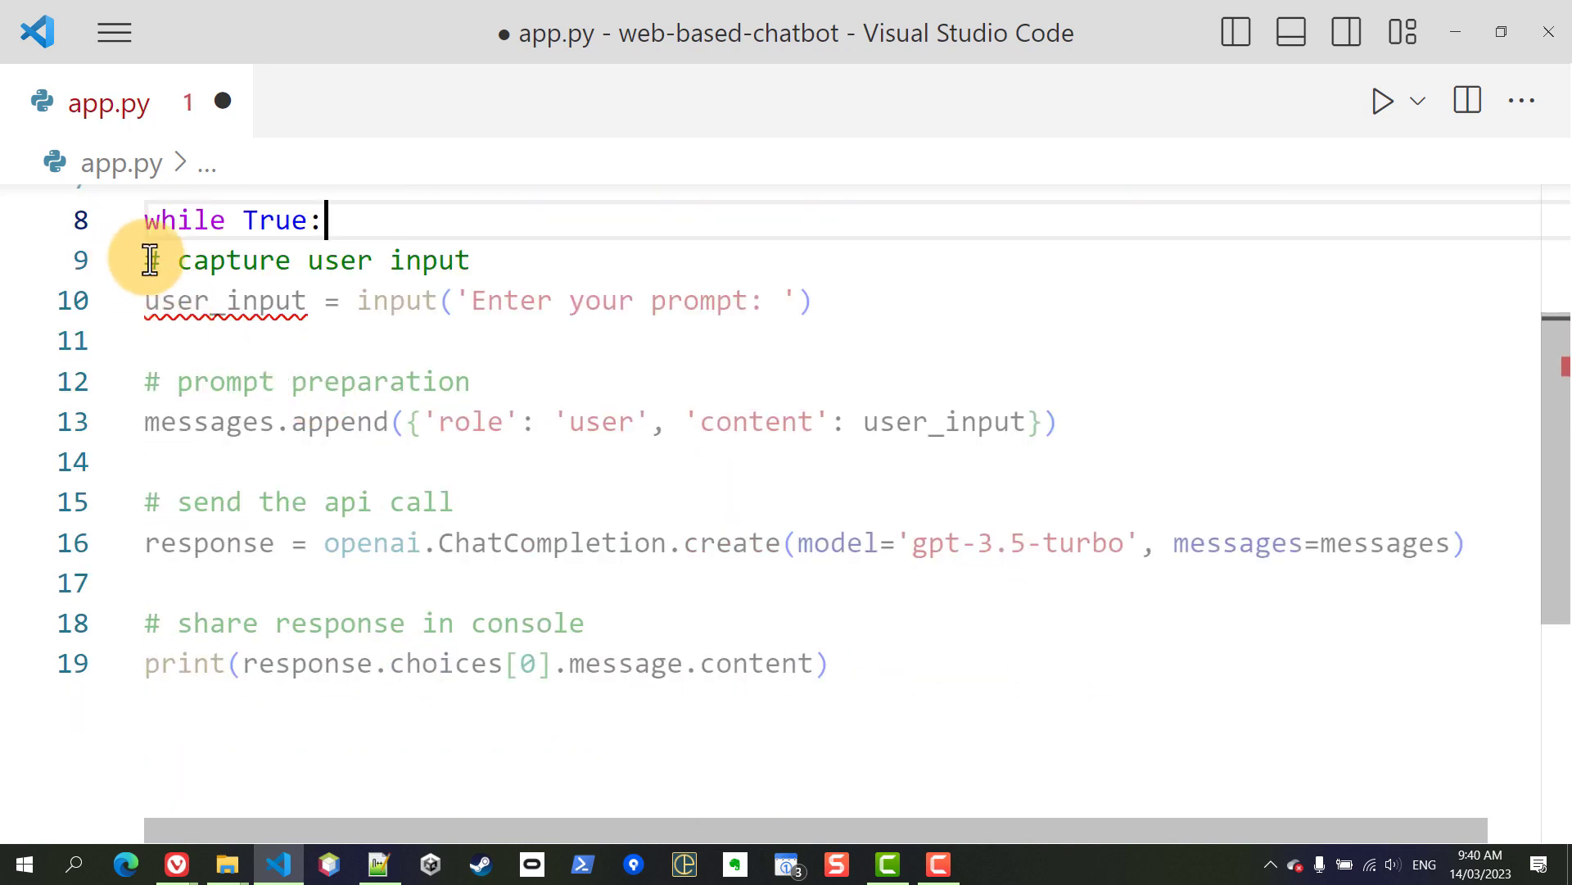
{"action": "mouse_move", "coordinate": [150, 260]}
{"action": "left_mouse_down"}
{"action": "mouse_move", "coordinate": [1050, 603]}
{"action": "mouse_move", "coordinate": [1109, 652]}
{"action": "left_mouse_up"}
{"action": "key", "text": "Tab"}
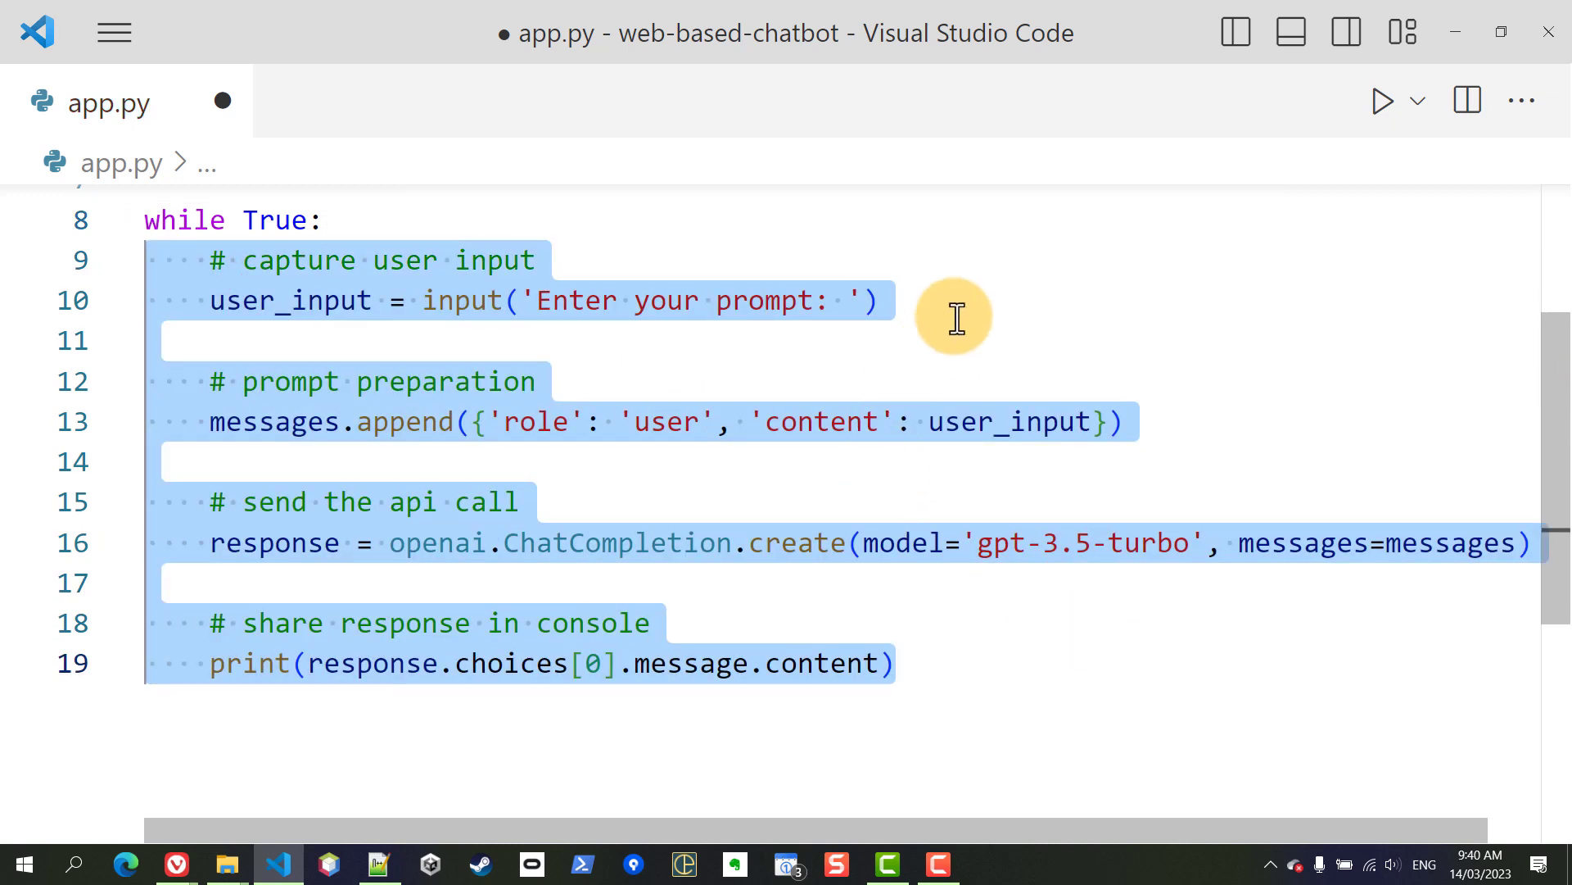
{"action": "left_click", "coordinate": [958, 318]}
{"action": "scroll", "coordinate": [958, 331], "scroll_direction": "up", "scroll_amount": 2}
{"action": "scroll", "coordinate": [957, 331], "scroll_direction": "down", "scroll_amount": 2}
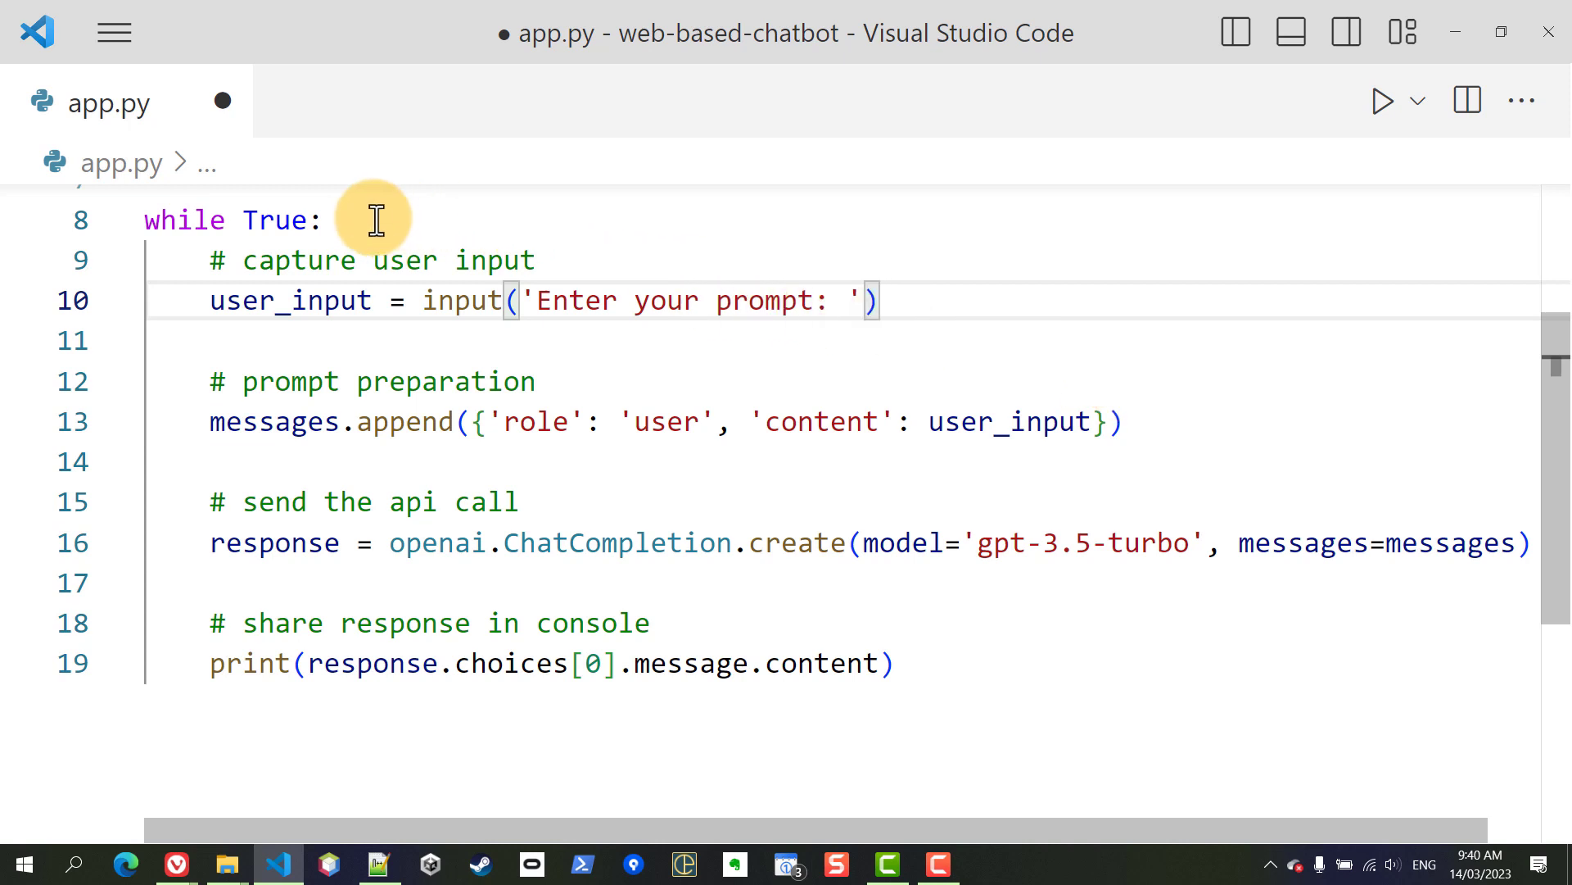
{"action": "mouse_move", "coordinate": [214, 261]}
{"action": "left_mouse_down"}
{"action": "mouse_move", "coordinate": [561, 255]}
{"action": "mouse_move", "coordinate": [941, 292]}
{"action": "left_mouse_up"}
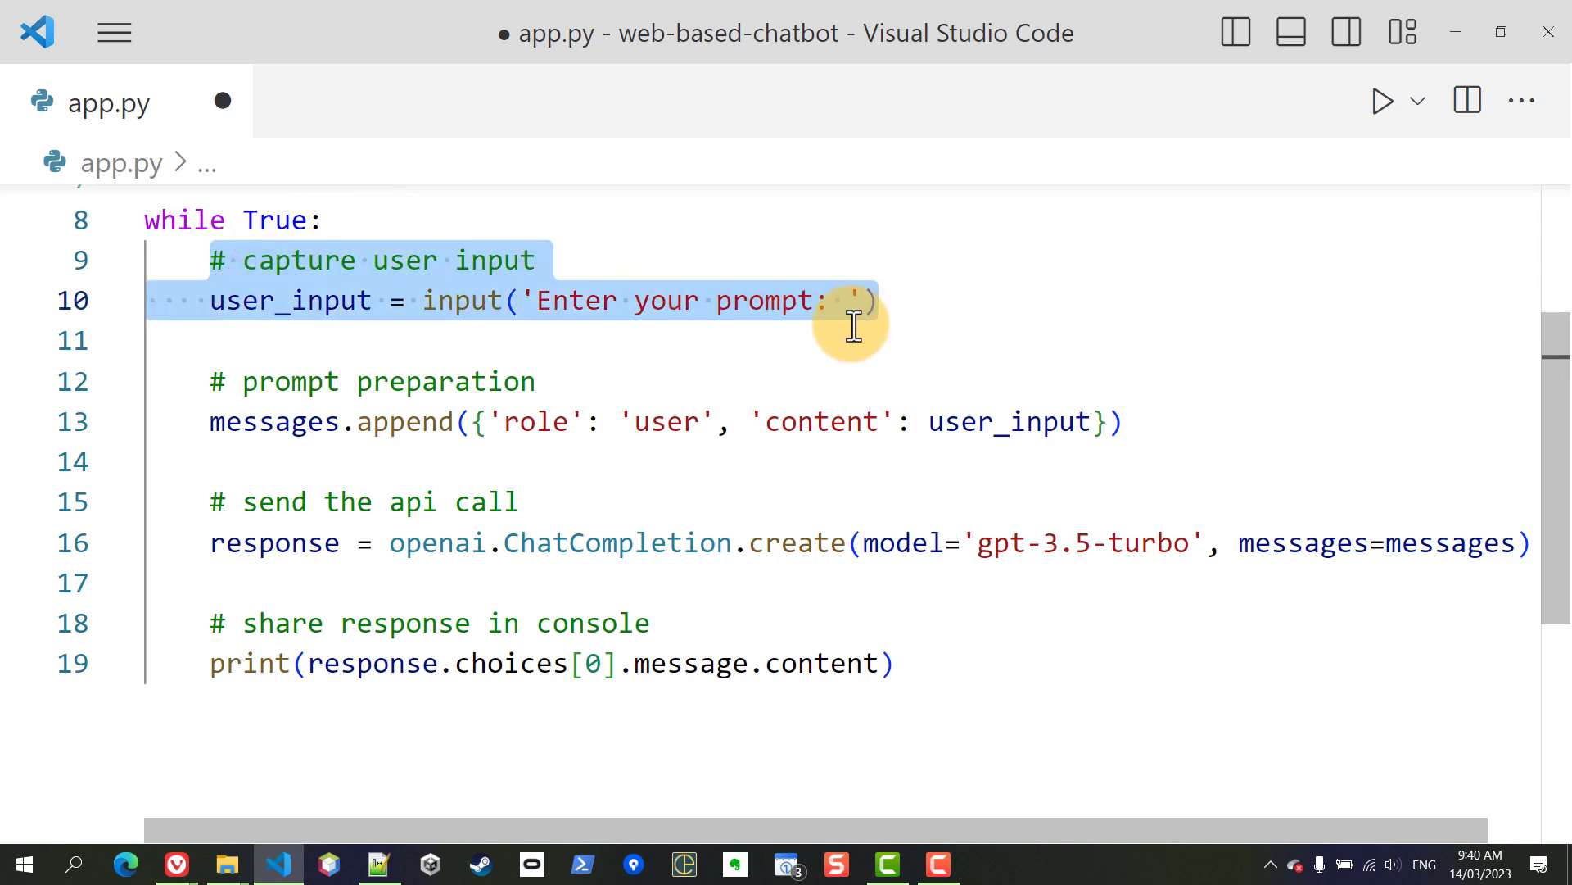
Add the comment '# quit loop if user presses "q"' after the input line and save.
{"action": "left_click", "coordinate": [857, 326]}
{"action": "key", "text": "Return"}
{"action": "key", "text": "Return"}
{"action": "key", "text": "Up"}
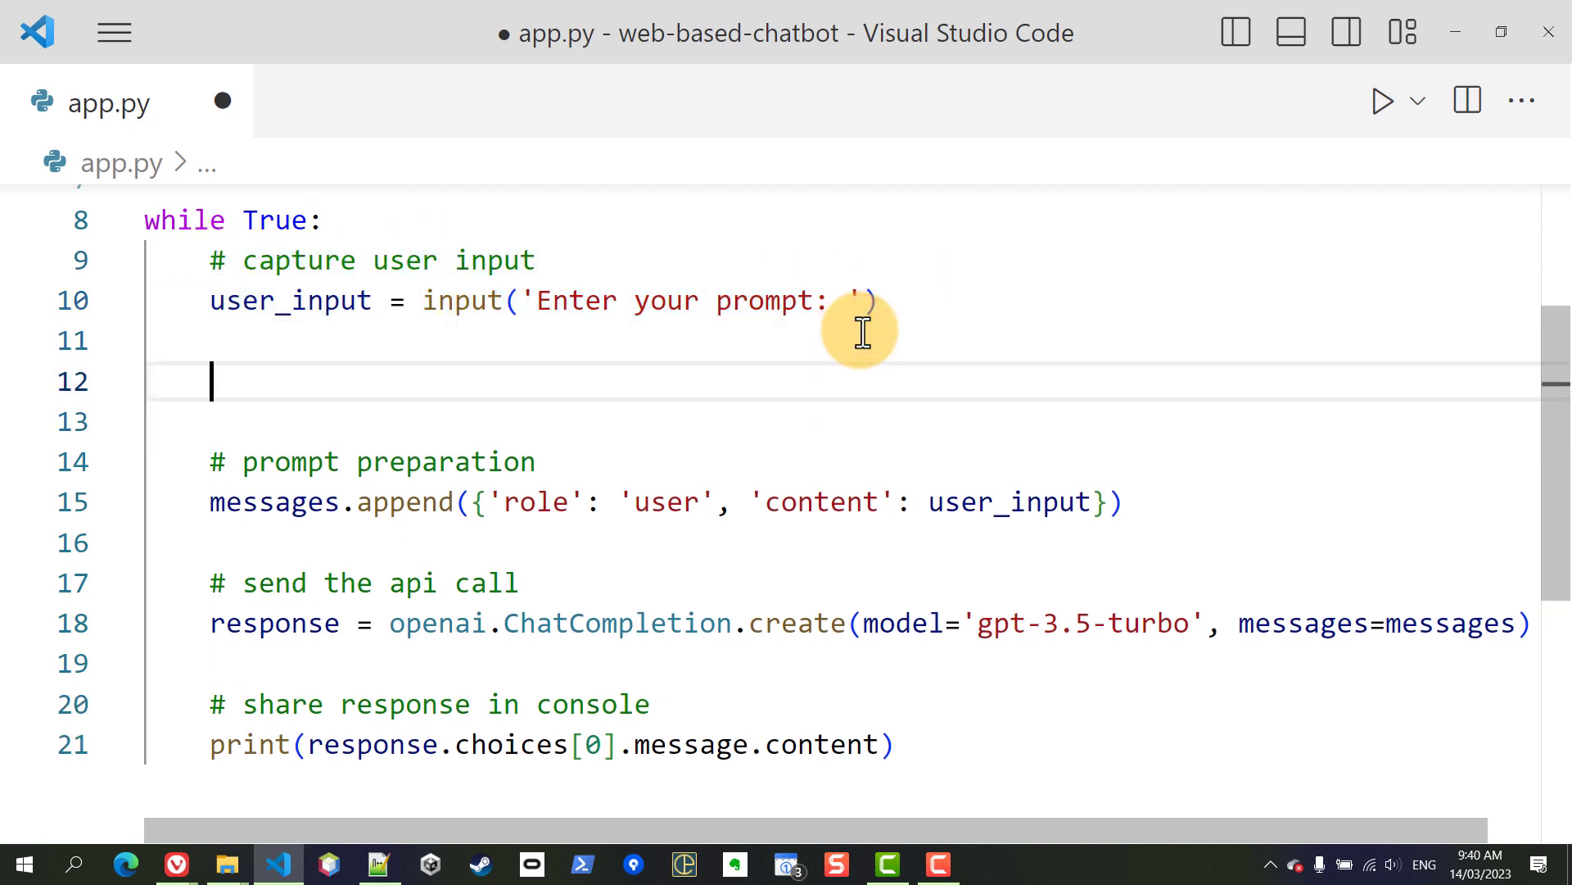
{"action": "type", "text": "# quit loop if user presses \"exit"}
{"action": "key", "text": "ctrl+shift+Left"}
{"action": "type", "text": "q"}
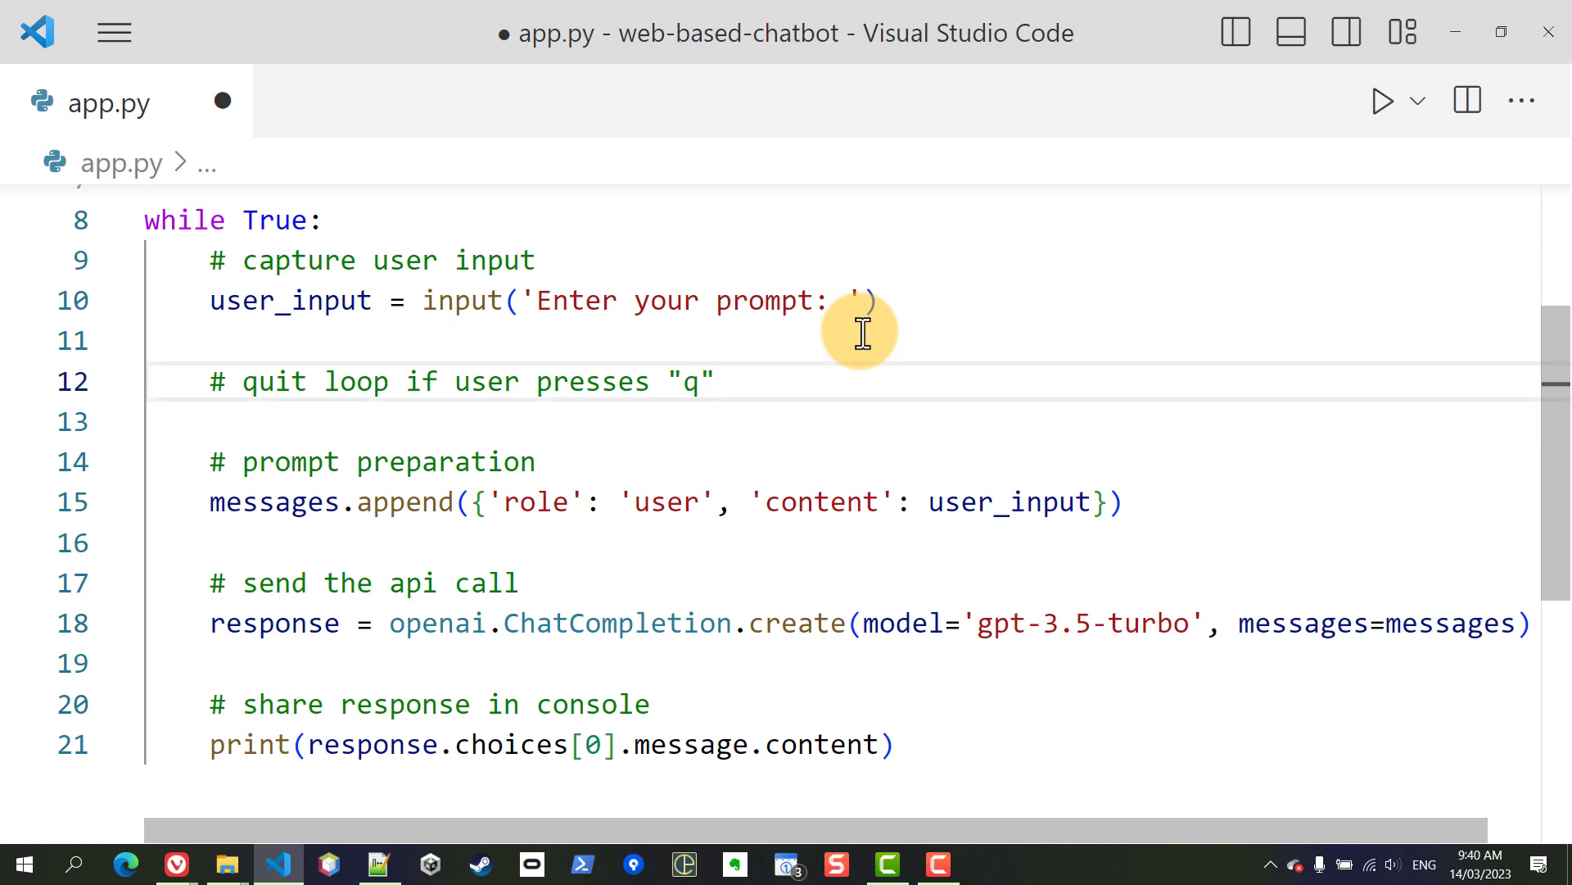
{"action": "key", "text": "ctrl+s"}
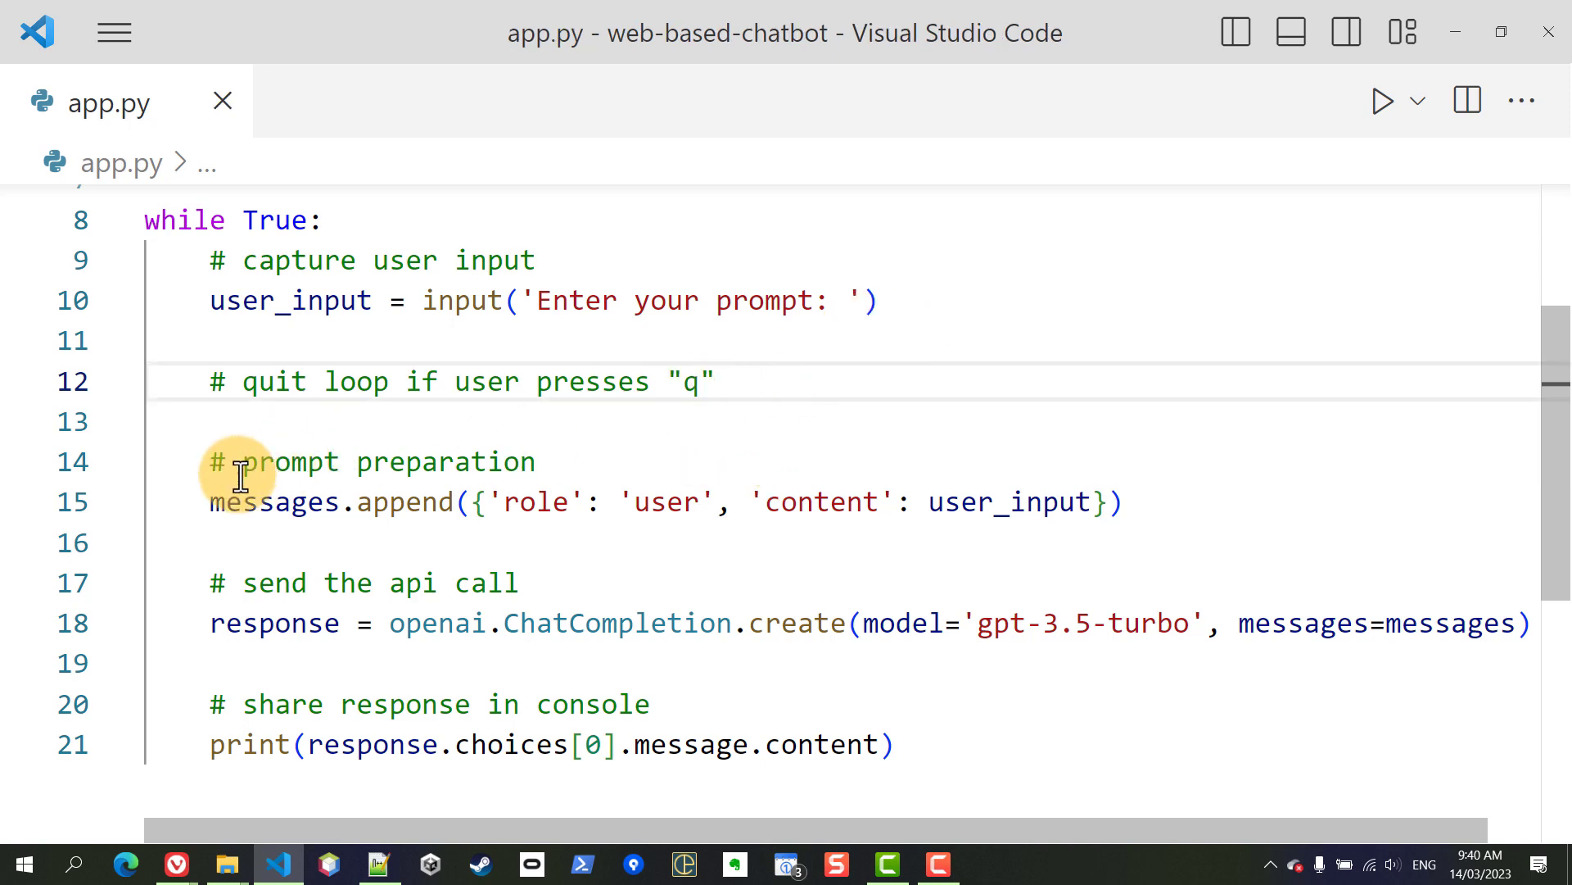
{"action": "scroll", "coordinate": [428, 504], "scroll_direction": "down", "scroll_amount": 1}
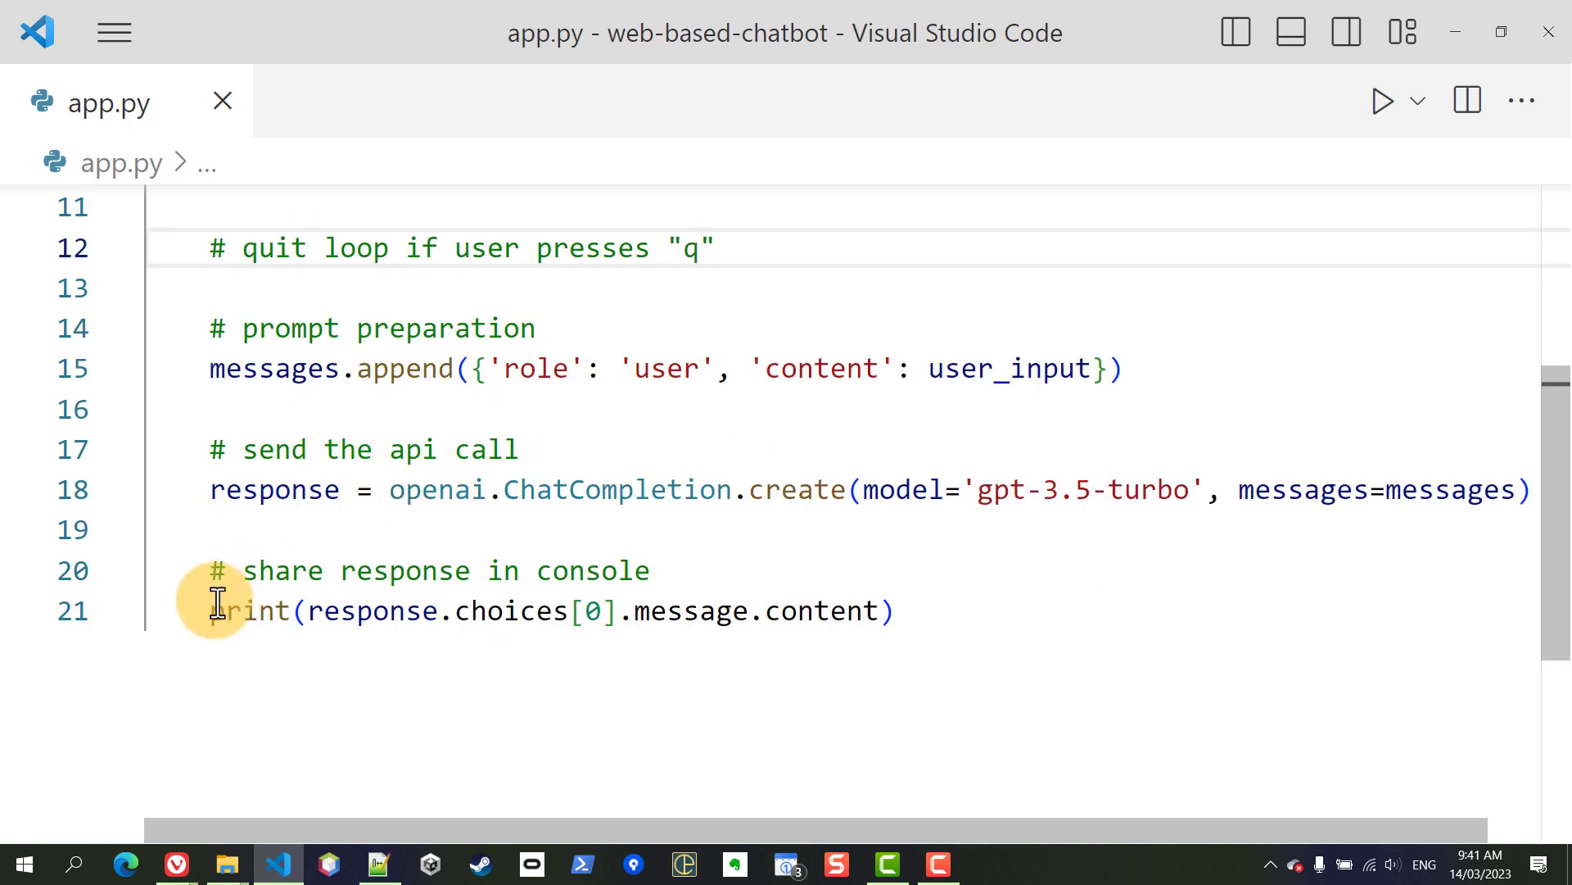
Reword the response comment from 'share' to 'display', save, and add blank lines after the print line.
{"action": "left_click_drag", "start_coordinate": [205, 573], "coordinate": [740, 571]}
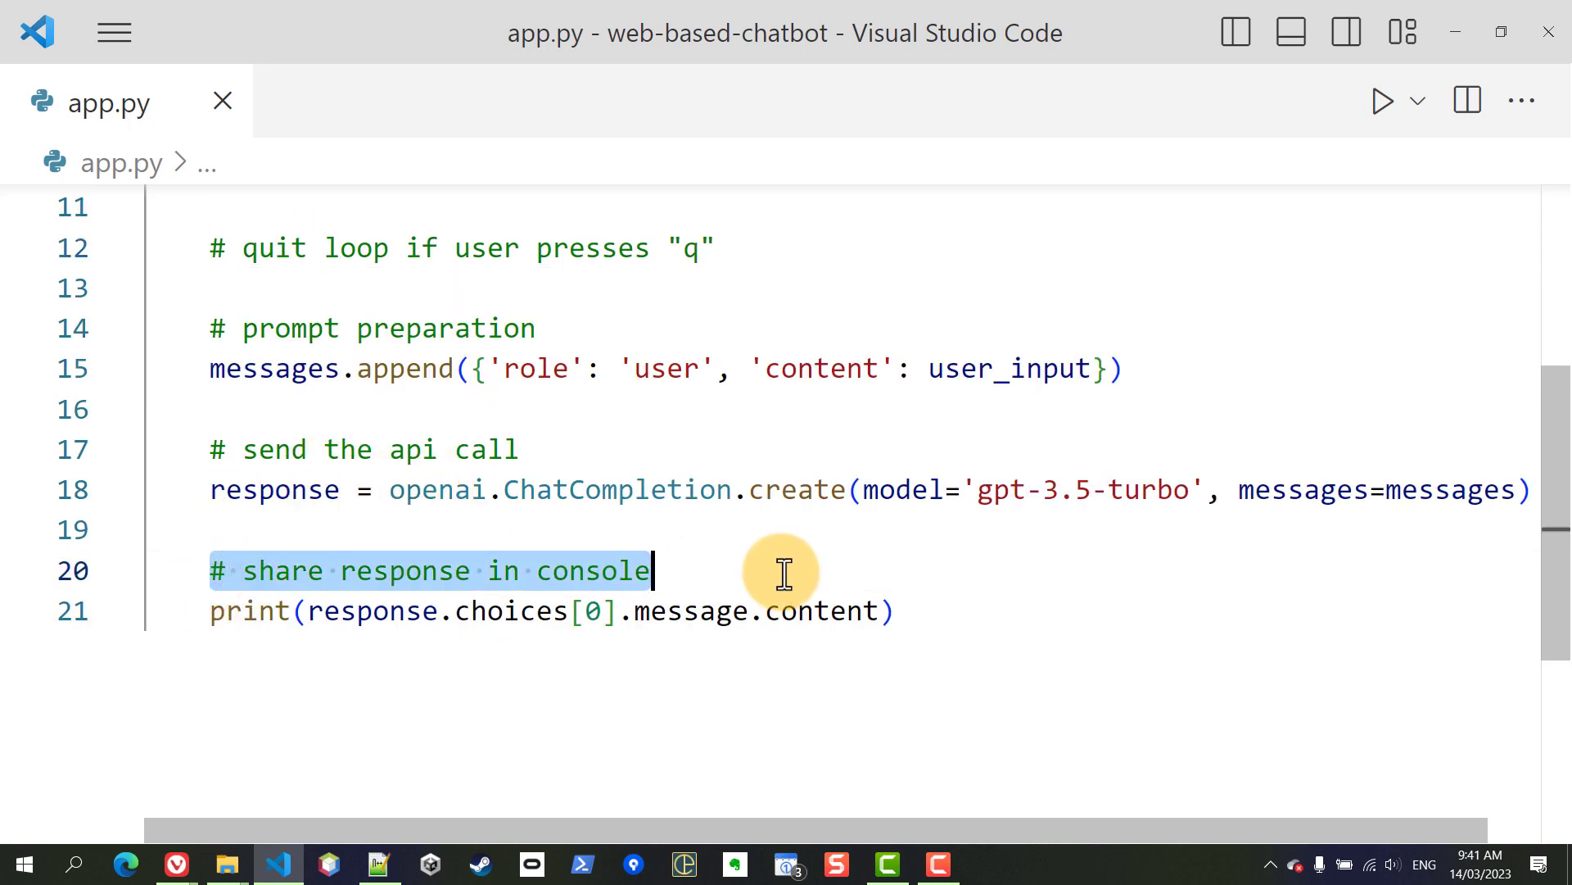
{"action": "double_click", "coordinate": [322, 576]}
{"action": "type", "text": "display"}
{"action": "key", "text": "ctrl+s"}
{"action": "left_click", "coordinate": [986, 614]}
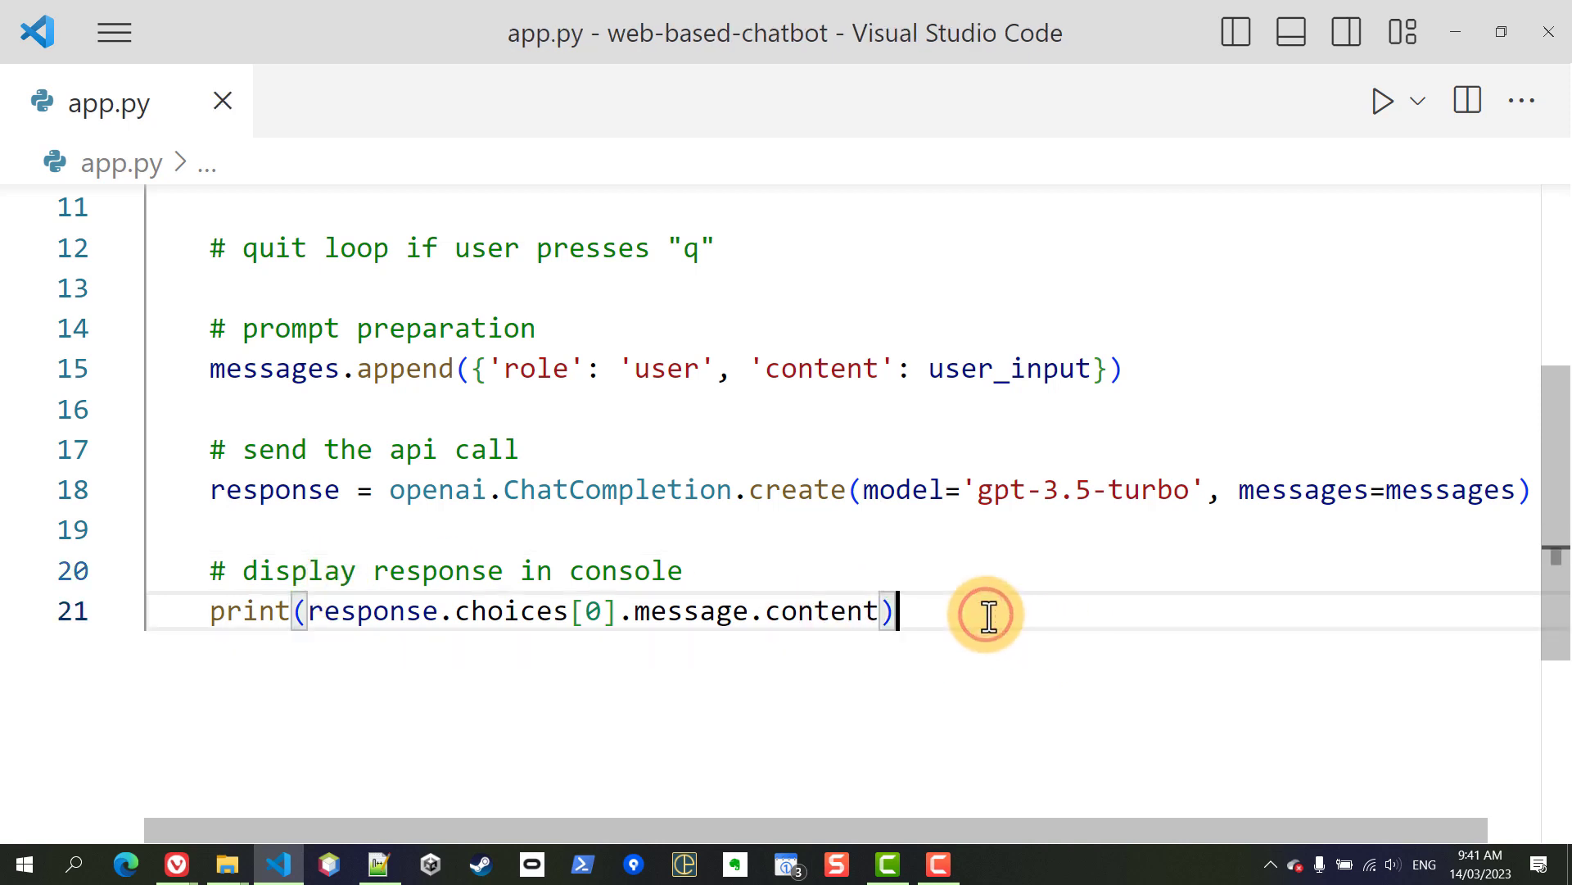
{"action": "key", "text": "Return"}
{"action": "key", "text": "Return"}
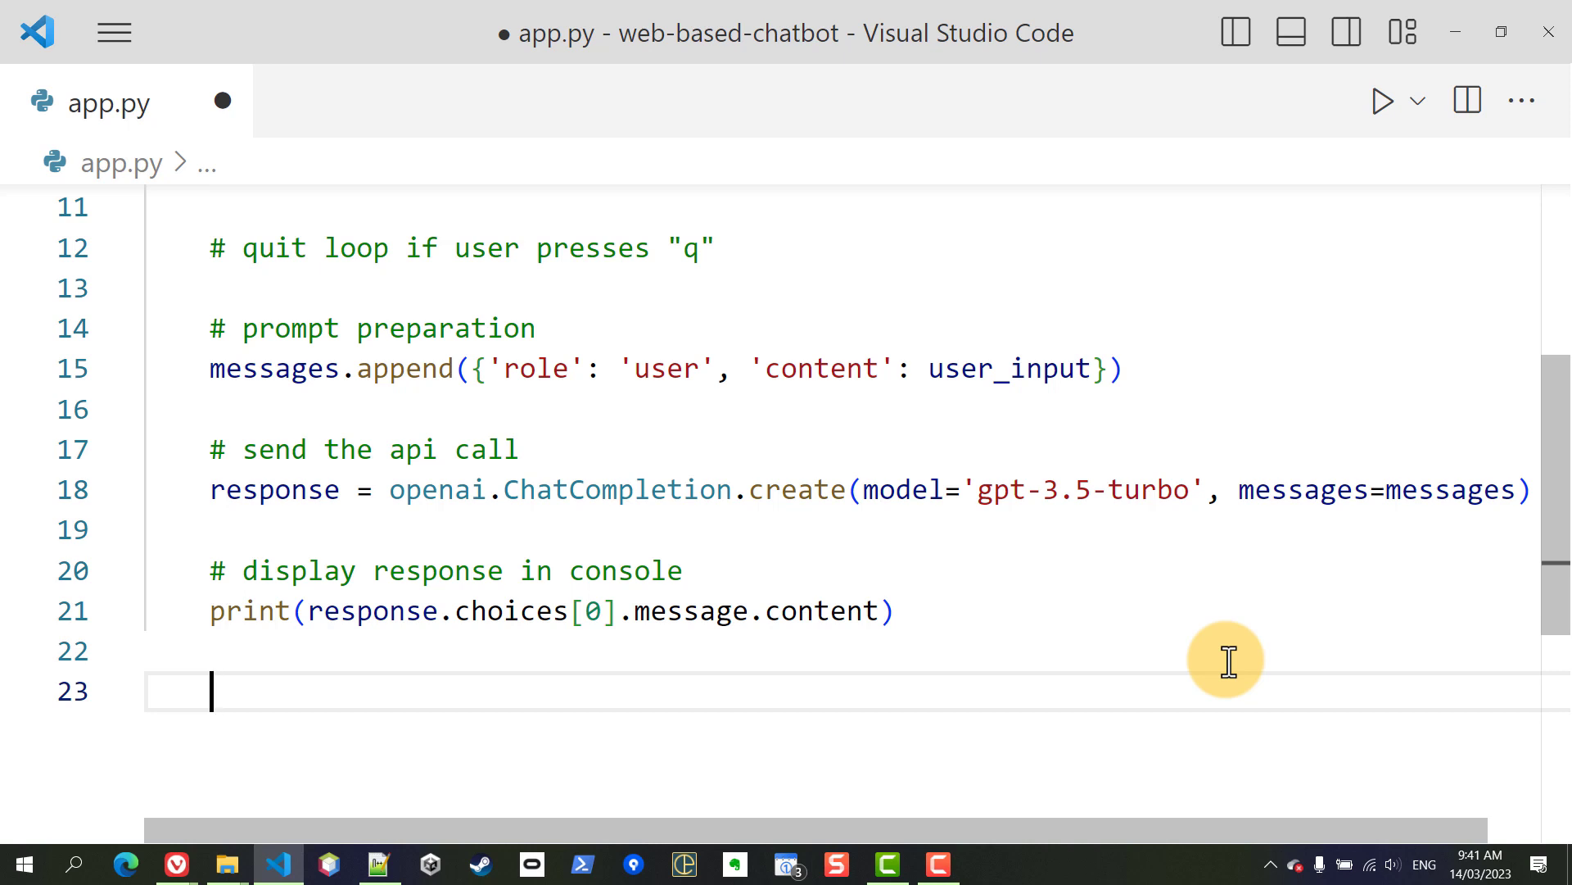
{"action": "type", "text": "# expanding the conversation"}
Append response.choices[0].message to messages as the assistant reply and save.
{"action": "key", "text": "Return"}
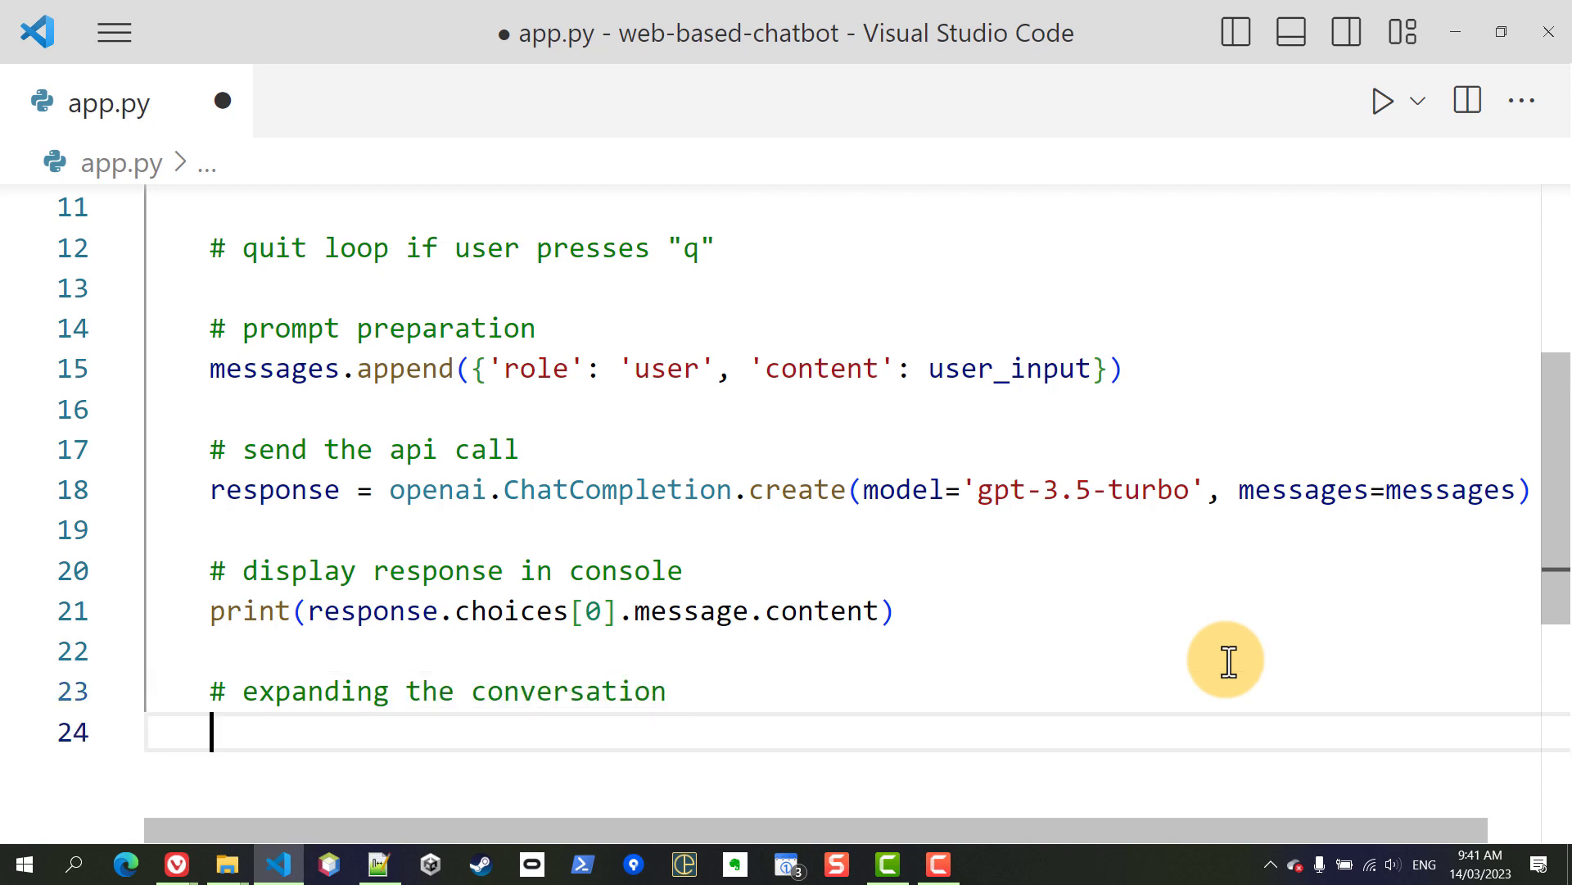
{"action": "type", "text": "messages"}
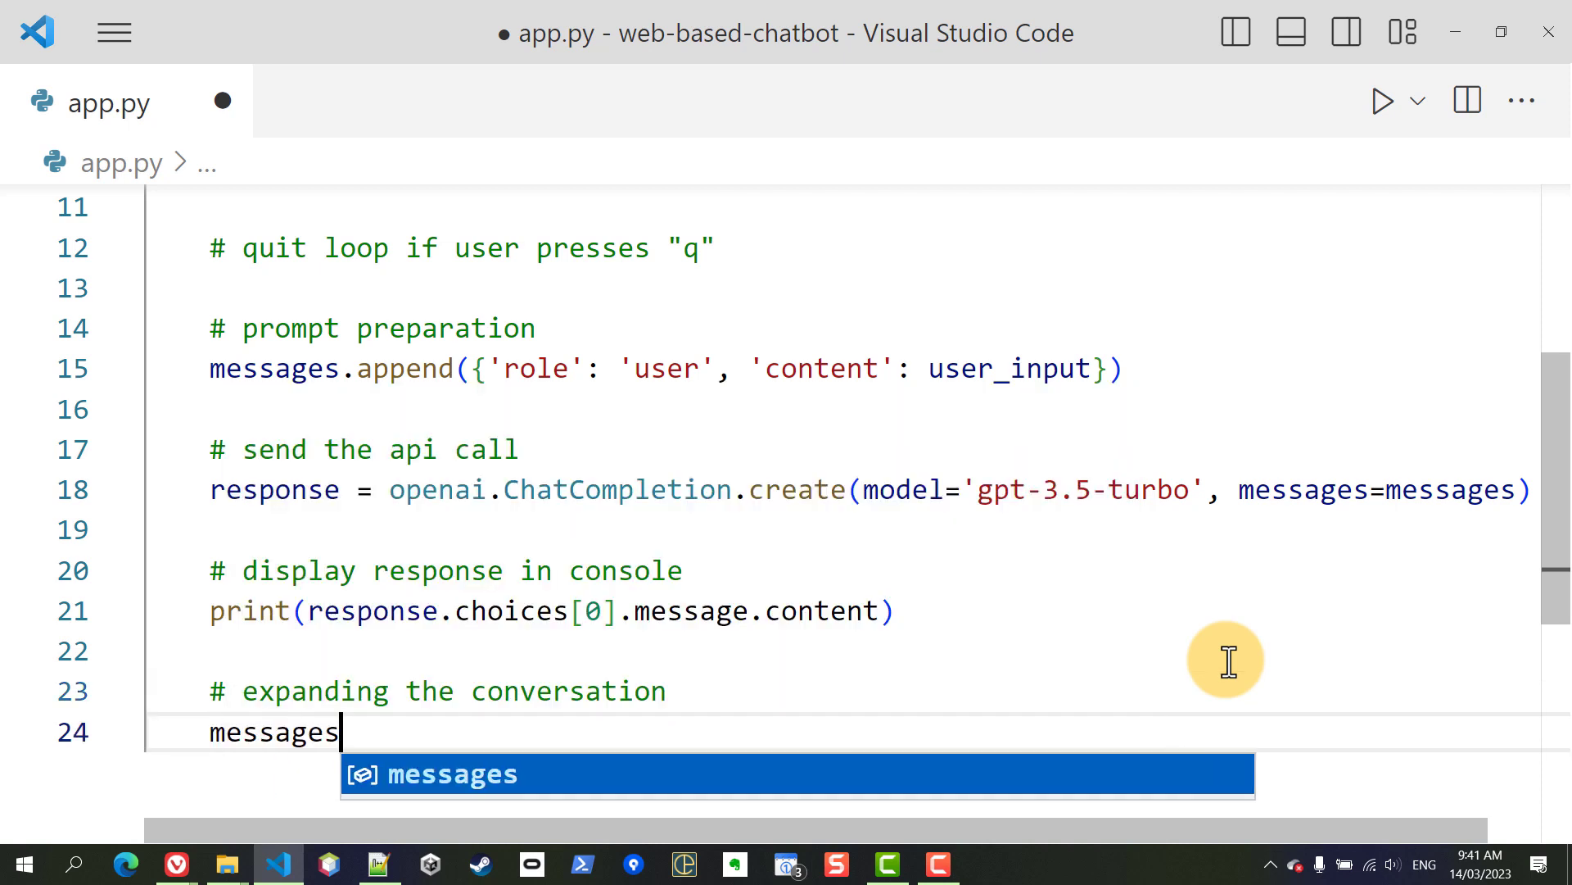
{"action": "type", "text": ".append("}
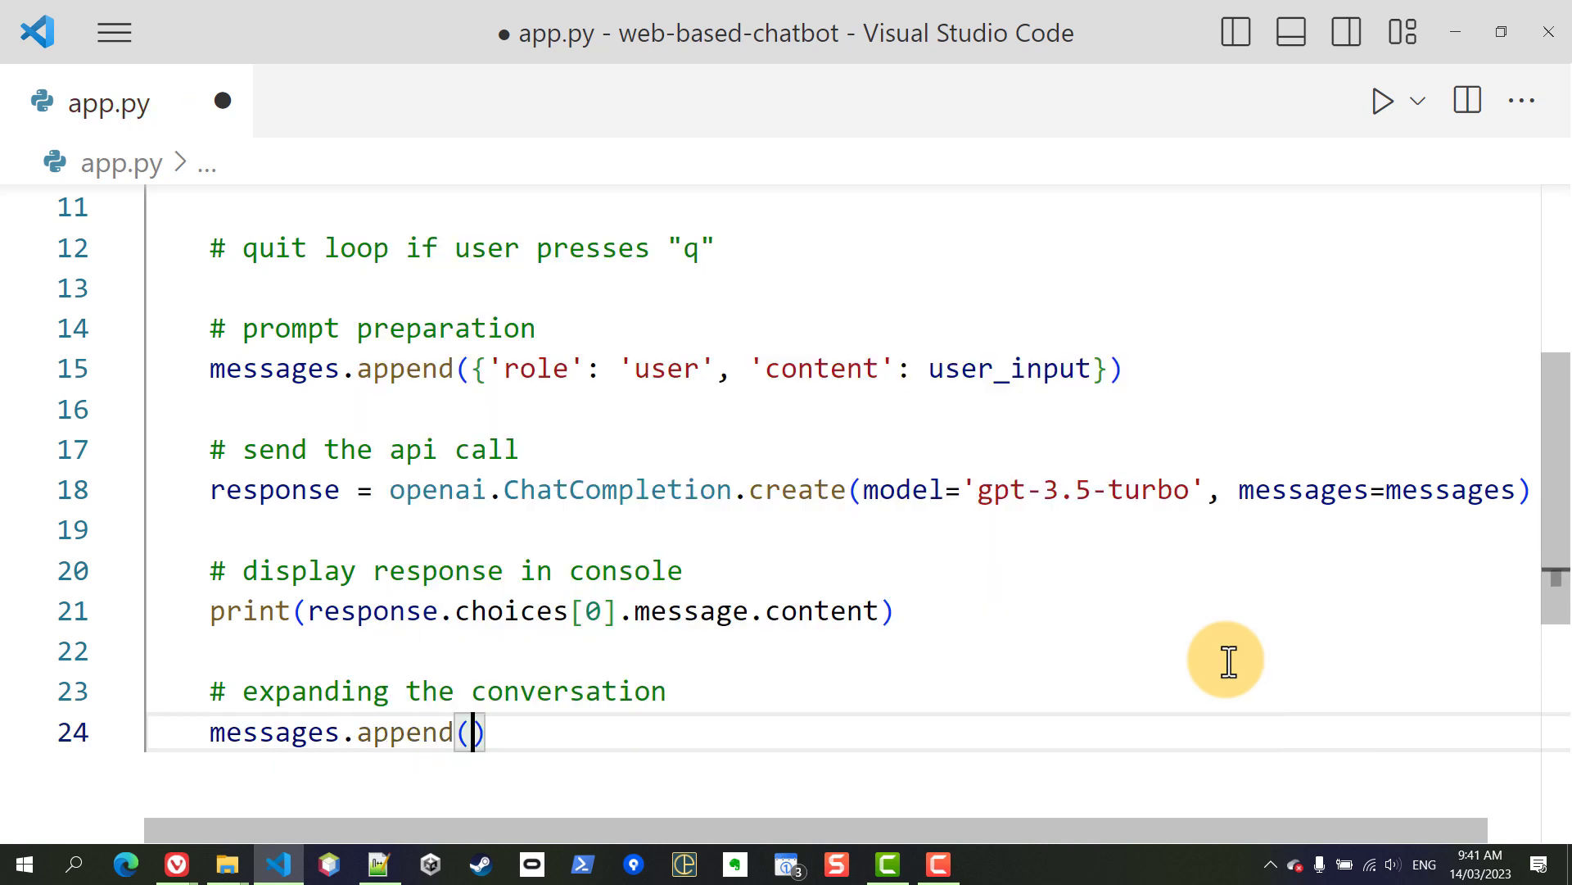
{"action": "left_click_drag", "start_coordinate": [749, 611], "coordinate": [313, 614]}
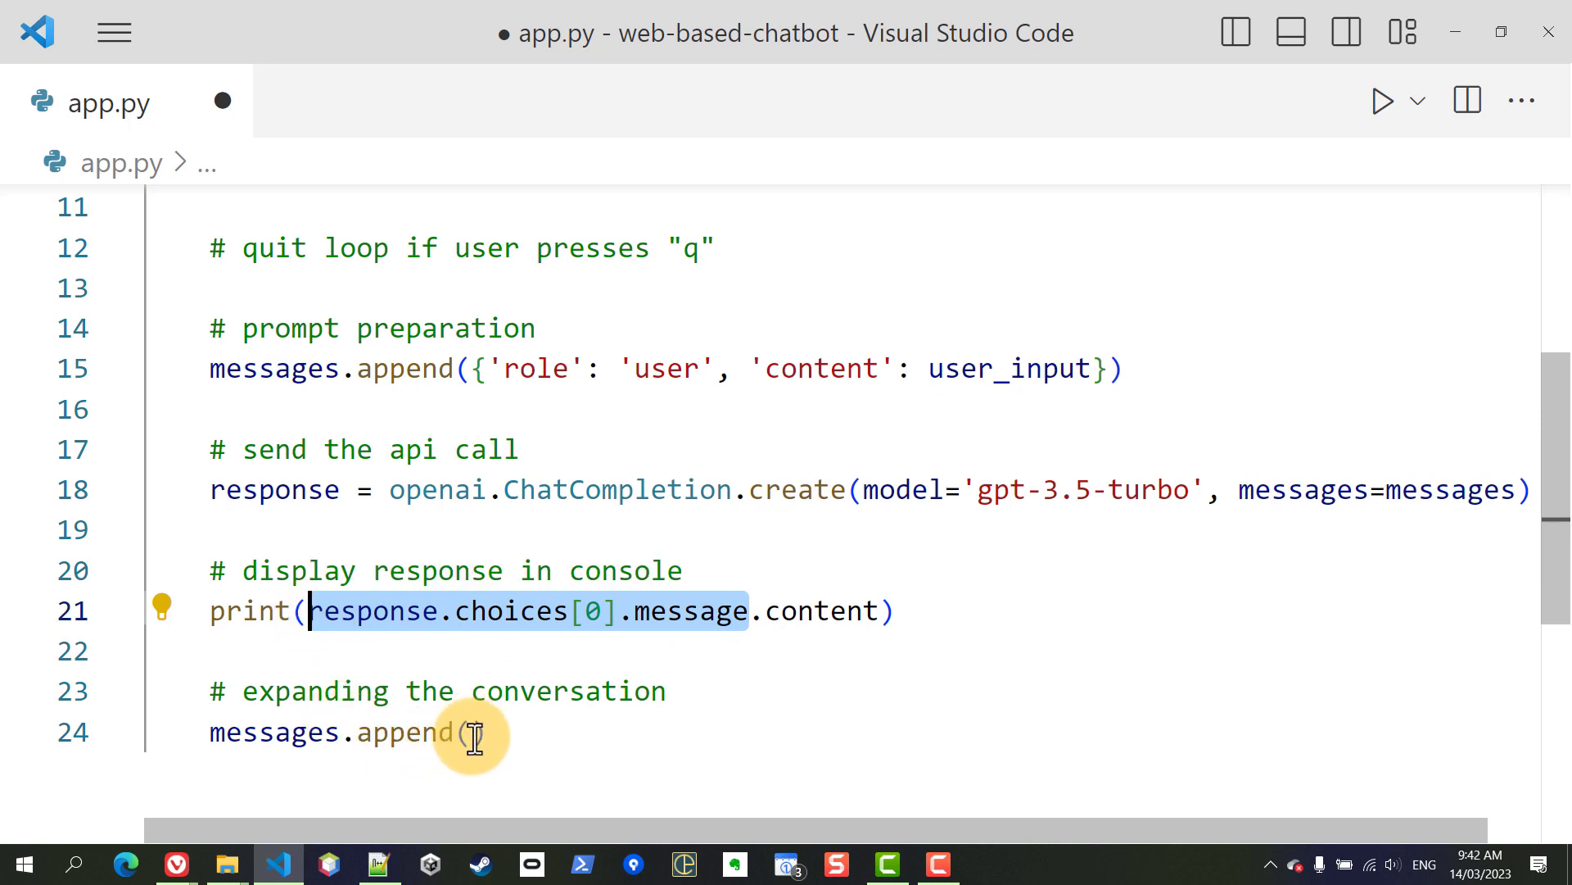
{"action": "left_click", "coordinate": [472, 730]}
{"action": "type", "text": "response.choices[0].message"}
{"action": "scroll", "coordinate": [1135, 690], "scroll_direction": "down", "scroll_amount": 1}
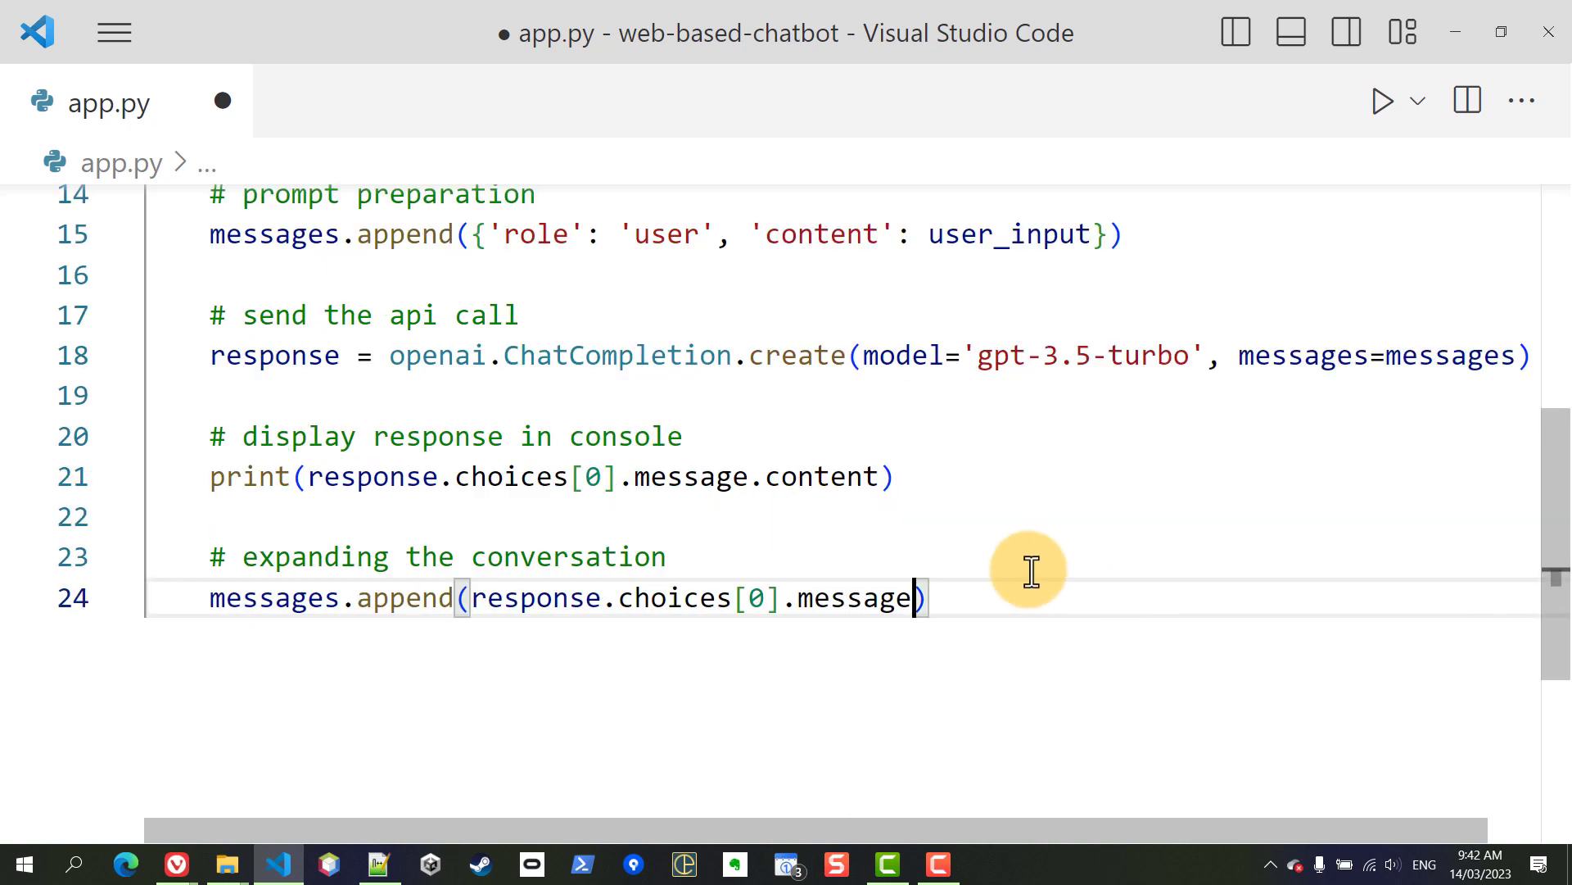
{"action": "key", "text": "ctrl+s"}
{"action": "scroll", "coordinate": [1030, 570], "scroll_direction": "up", "scroll_amount": 1}
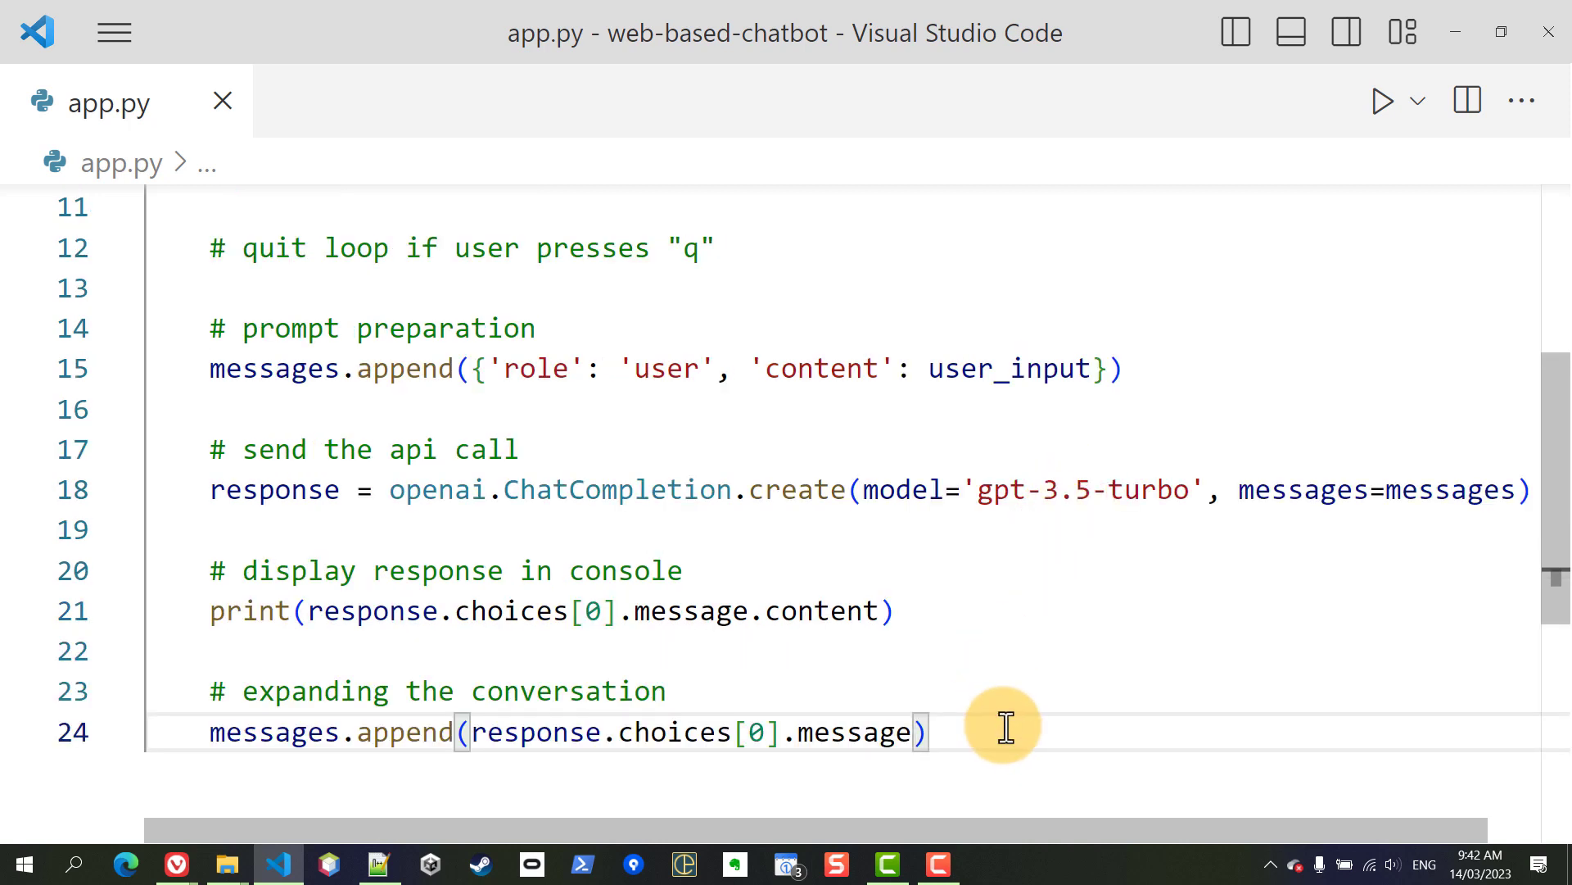
Add print(messages) below the append line, save app.py and switch to the browser.
{"action": "key", "text": "Return"}
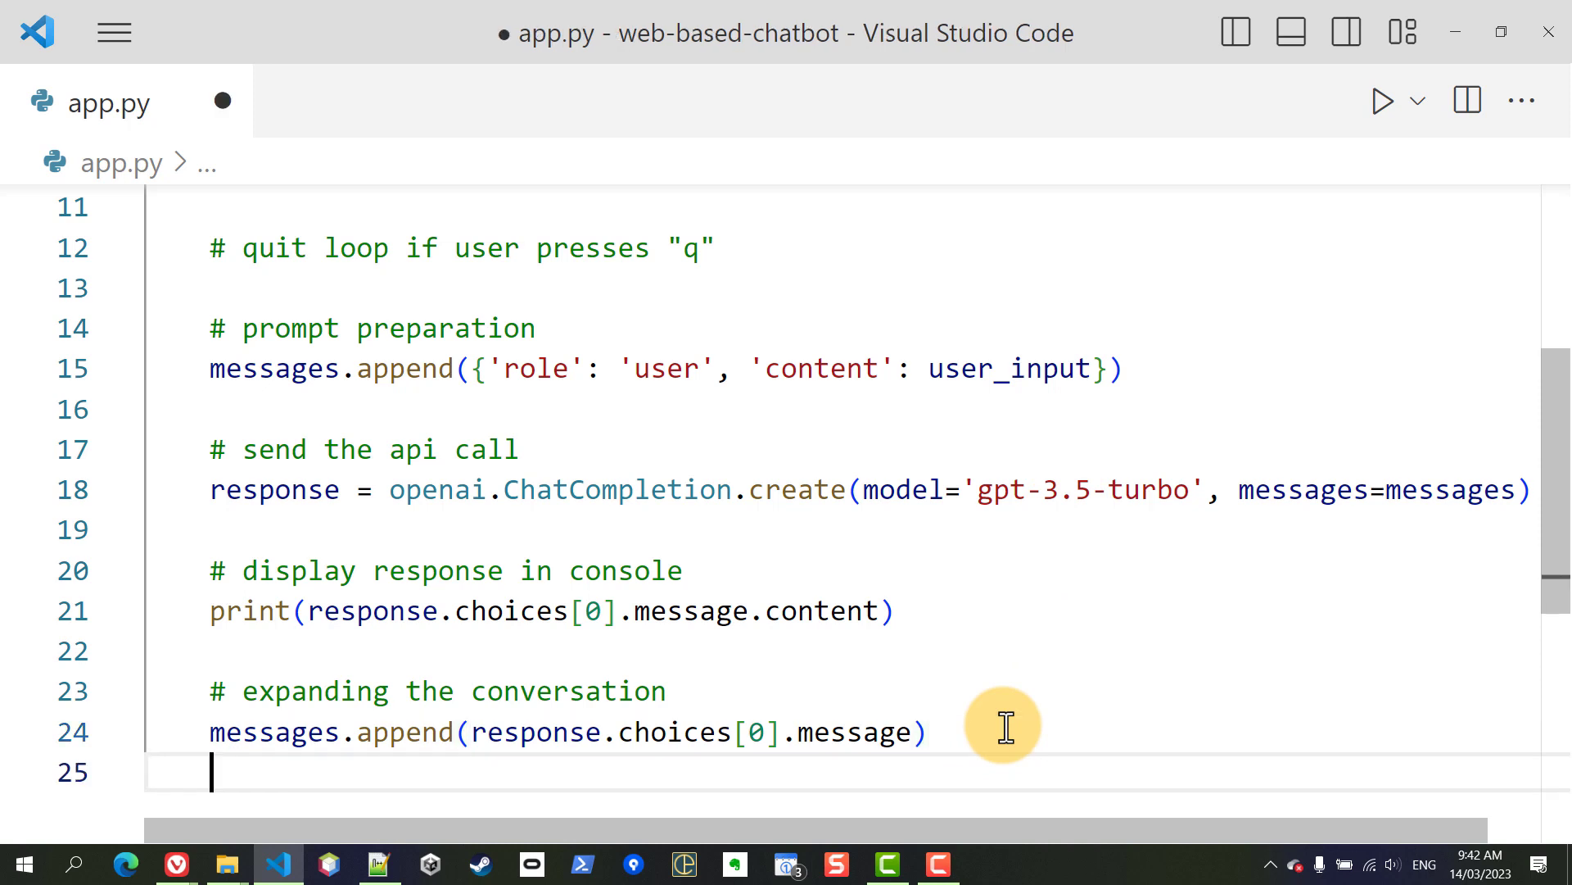
{"action": "key", "text": "Return"}
{"action": "scroll", "coordinate": [769, 534], "scroll_direction": "down", "scroll_amount": 1}
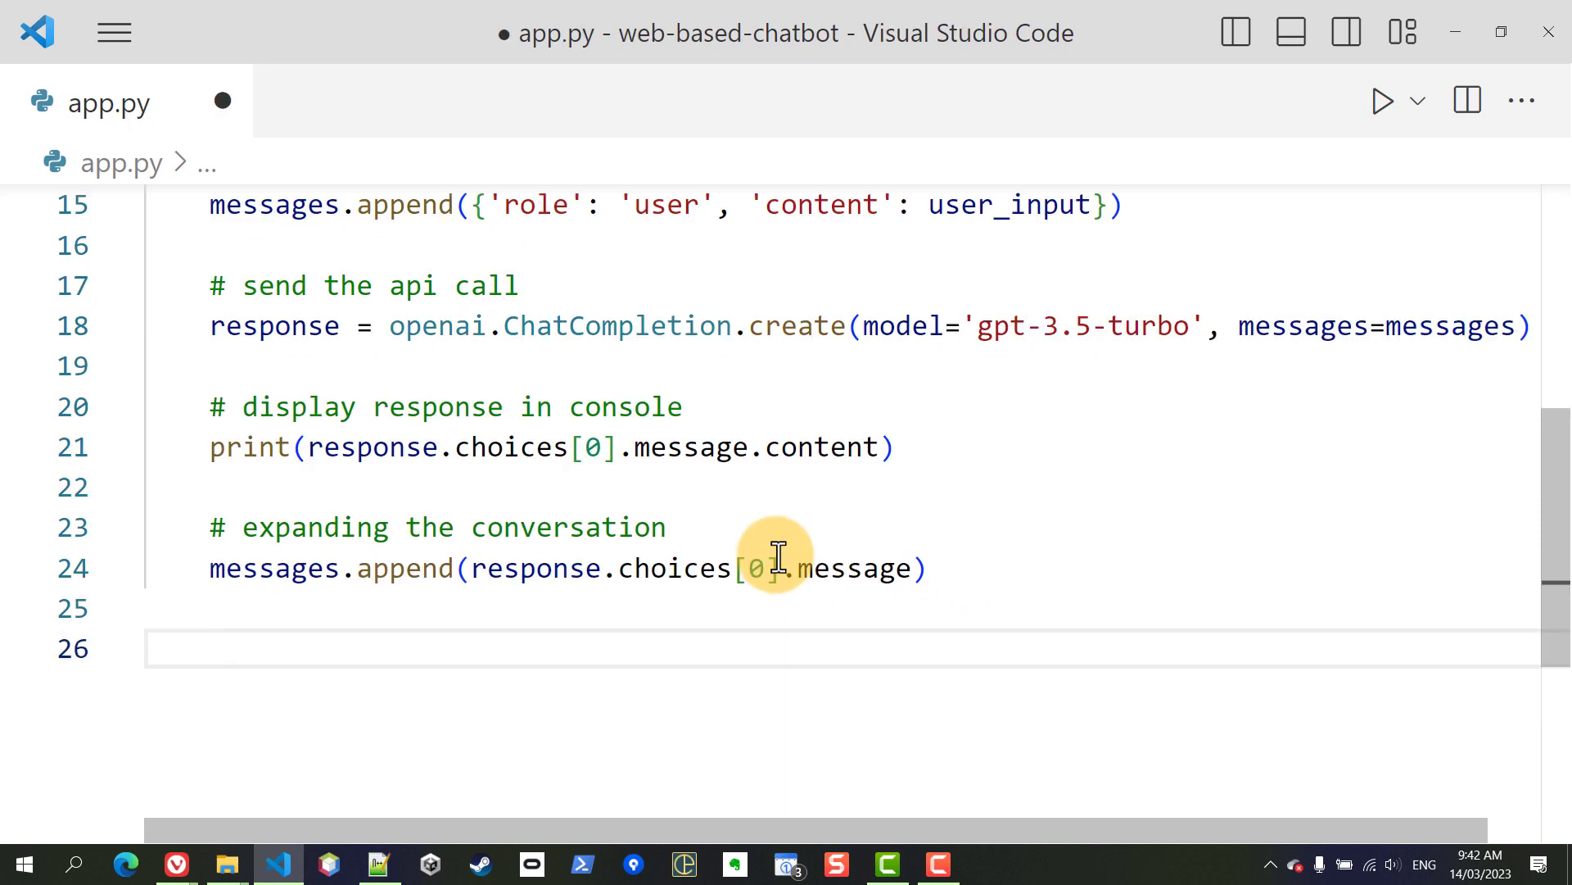
{"action": "type", "text": "pri"}
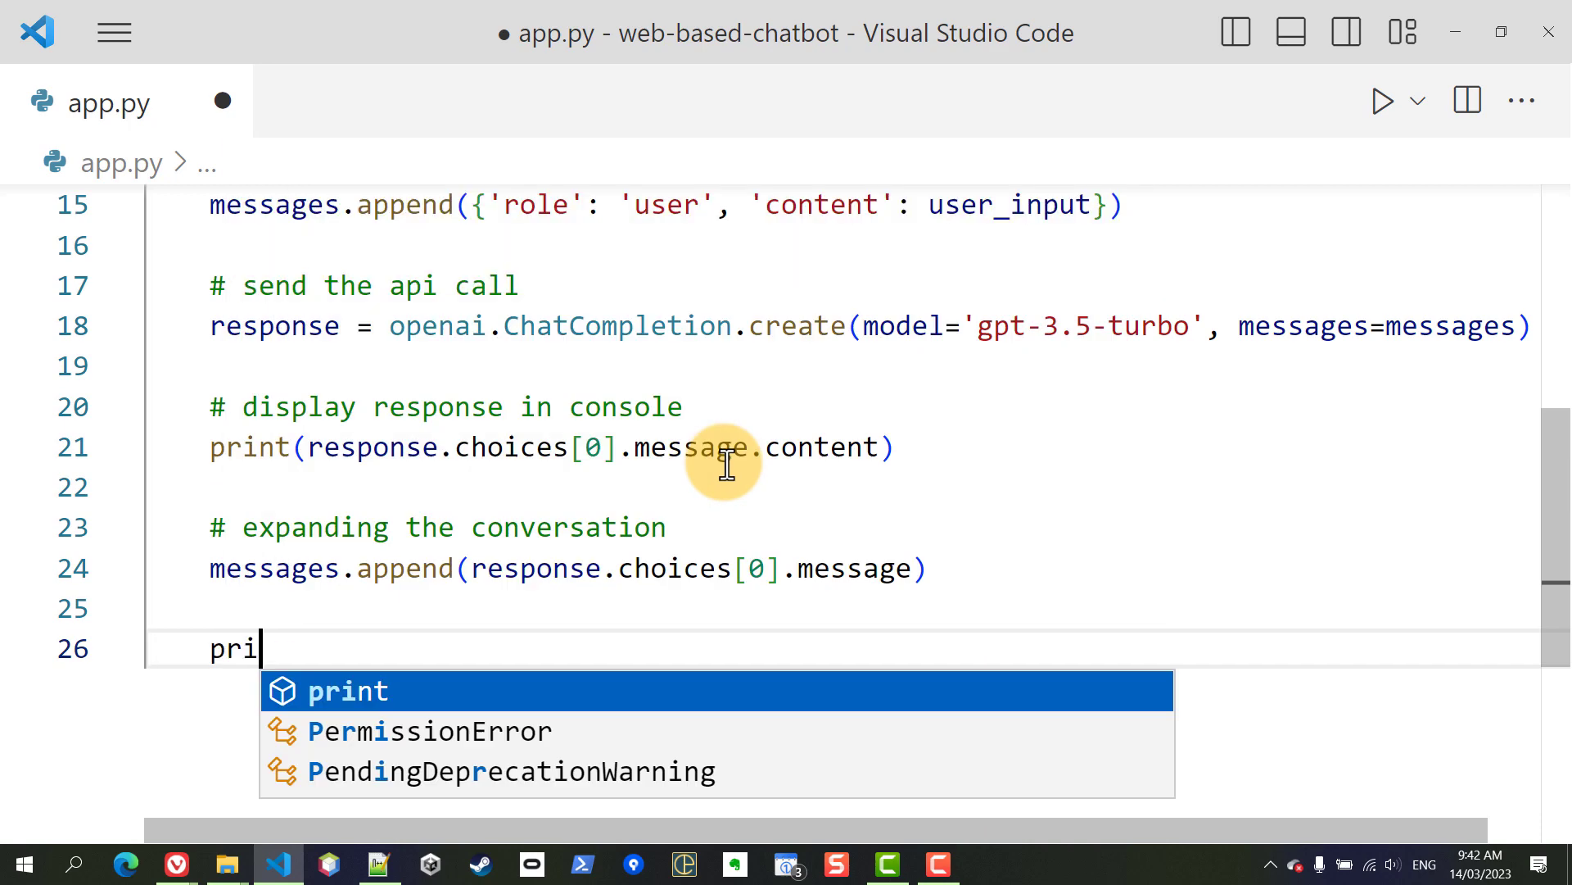
{"action": "type", "text": "nt(messages"}
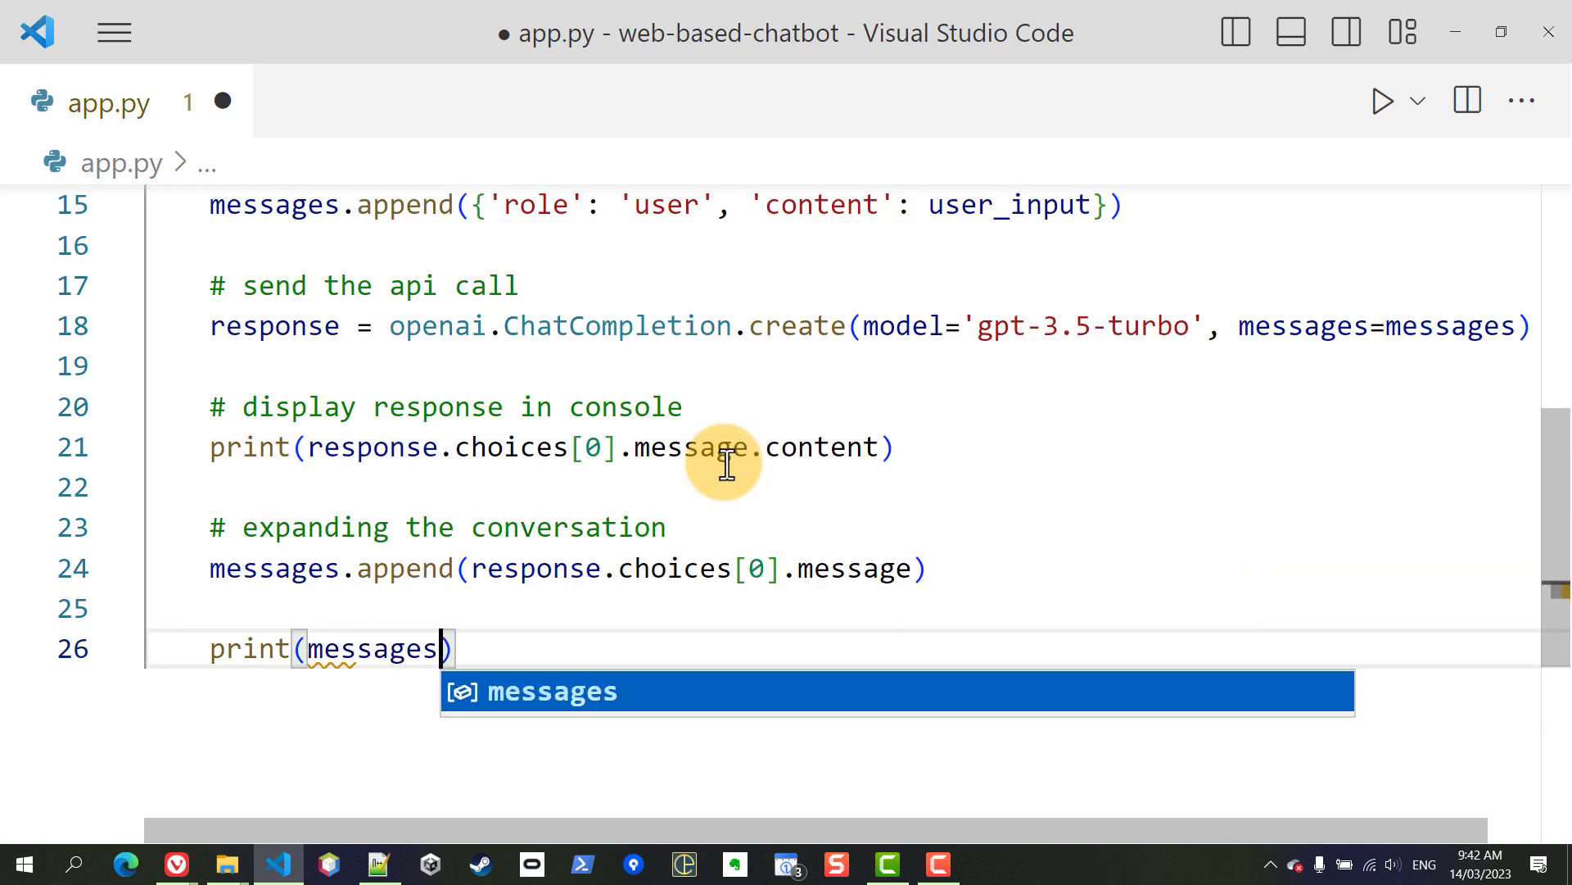
{"action": "key", "text": "ctrl+s"}
{"action": "scroll", "coordinate": [652, 296], "scroll_direction": "up", "scroll_amount": 1}
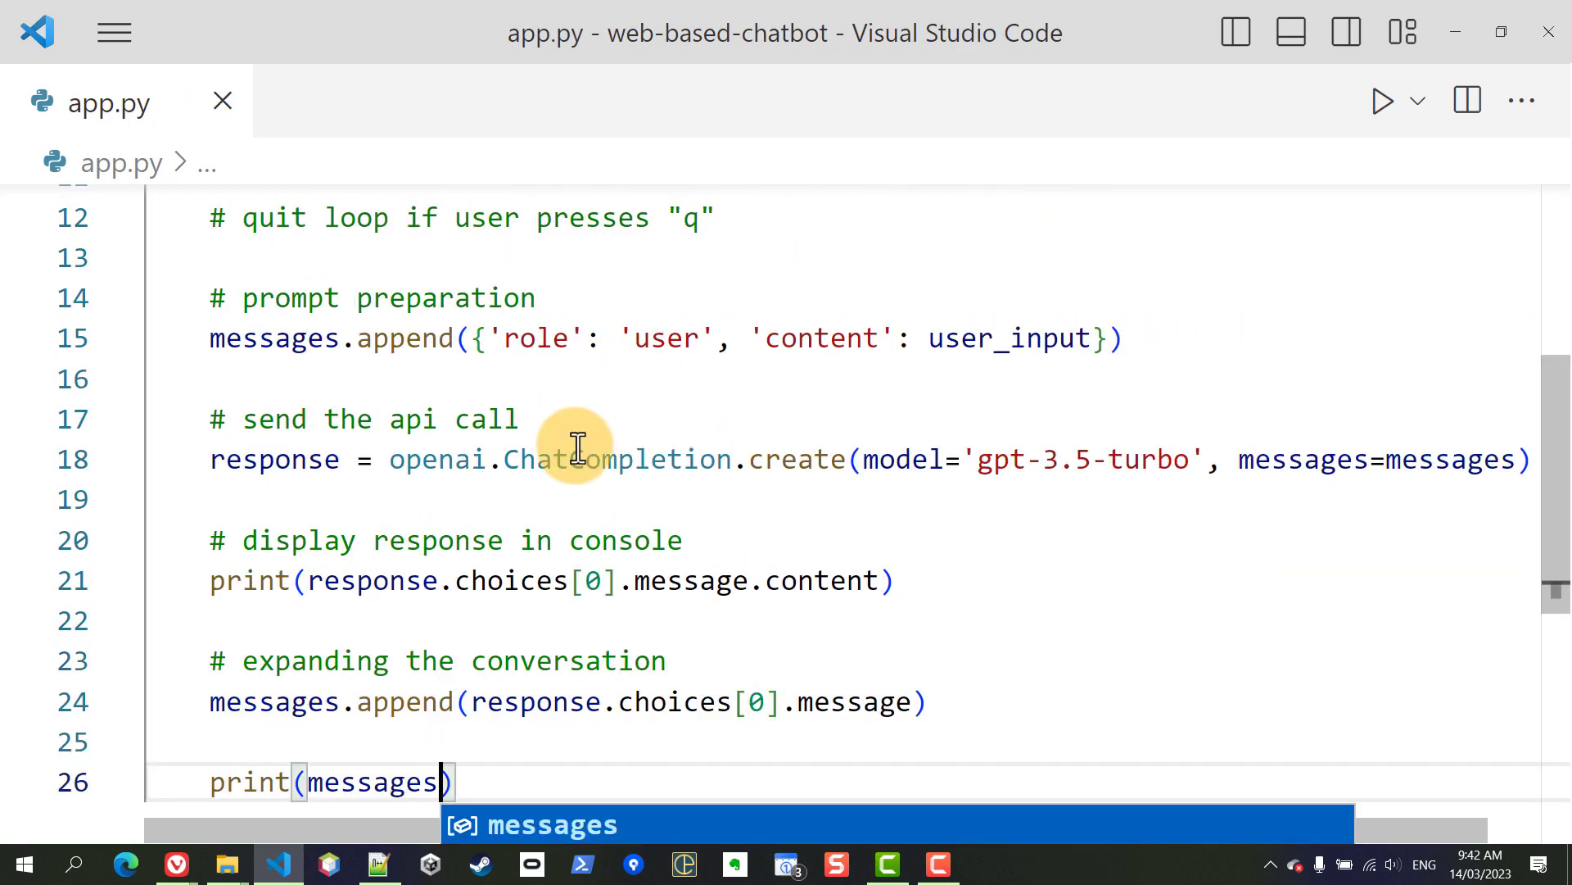
{"action": "key", "text": "alt+Tab"}
Review the example response's message object with its assistant role and content lines.
{"action": "key", "text": "Tab"}
{"action": "key", "text": "Tab"}
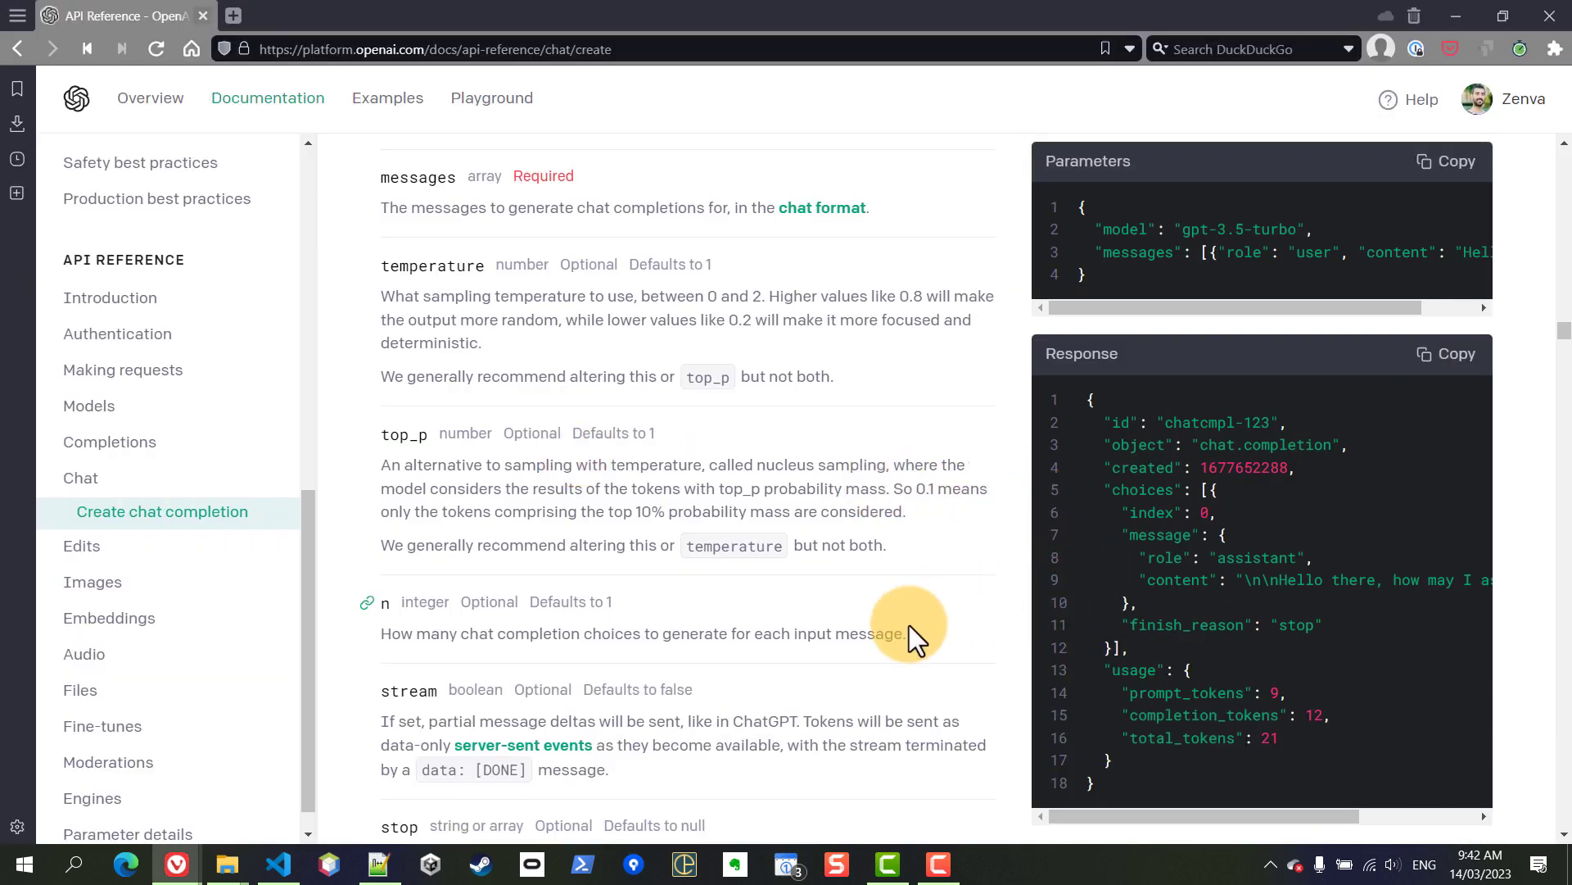
{"action": "scroll", "coordinate": [865, 650], "scroll_direction": "up", "scroll_amount": 1}
{"action": "scroll", "coordinate": [866, 649], "scroll_direction": "up", "scroll_amount": 2}
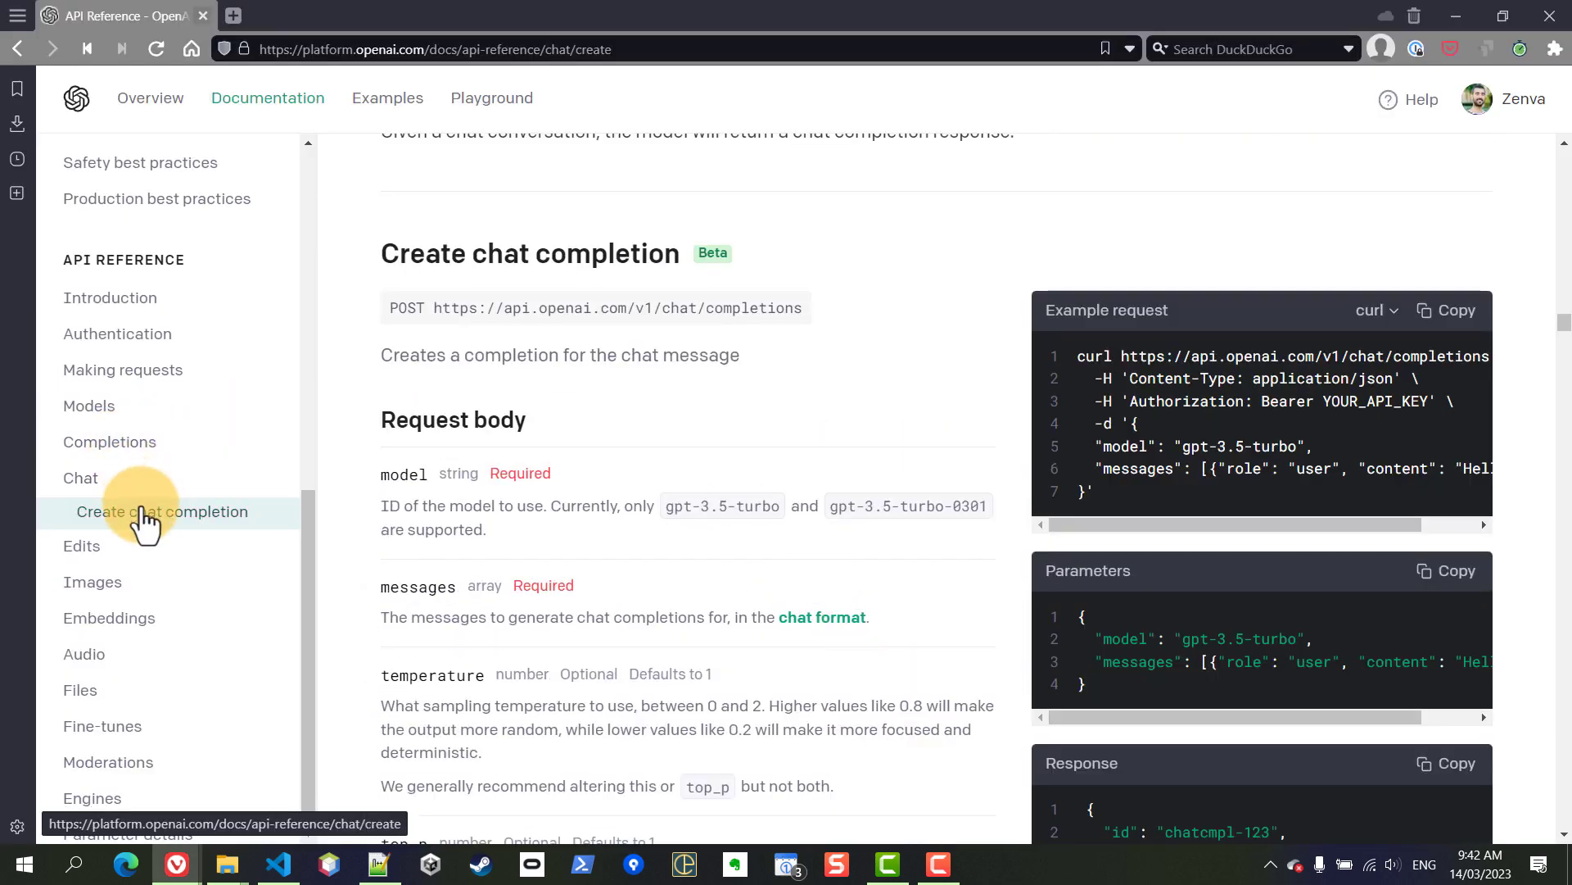
{"action": "scroll", "coordinate": [969, 408], "scroll_direction": "down", "scroll_amount": 2}
{"action": "scroll", "coordinate": [968, 411], "scroll_direction": "down", "scroll_amount": 2}
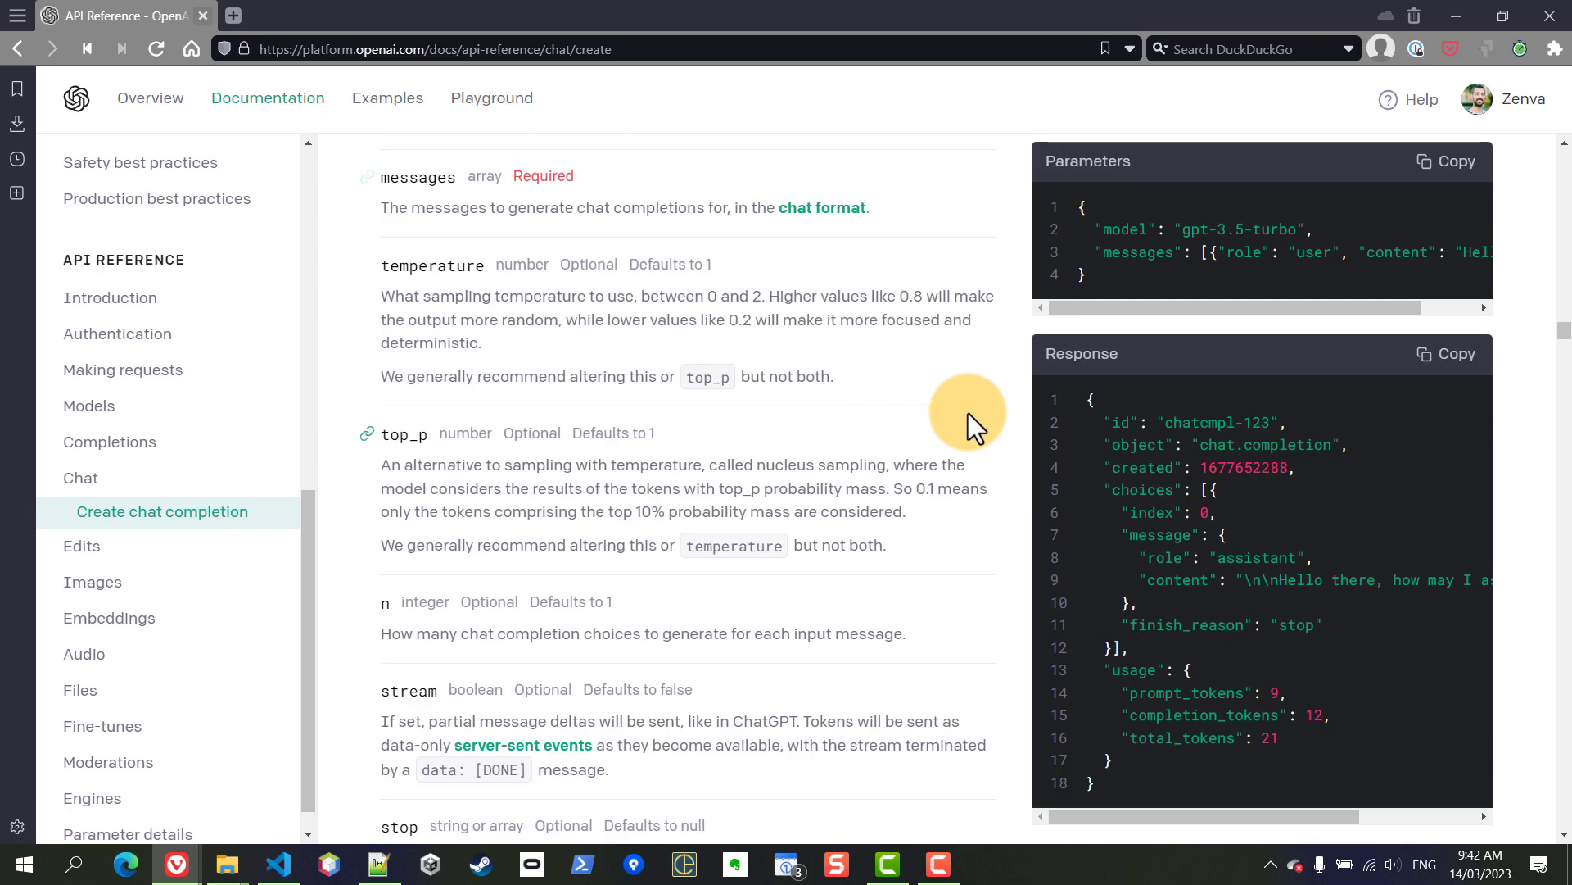
{"action": "scroll", "coordinate": [968, 413], "scroll_direction": "down", "scroll_amount": 1}
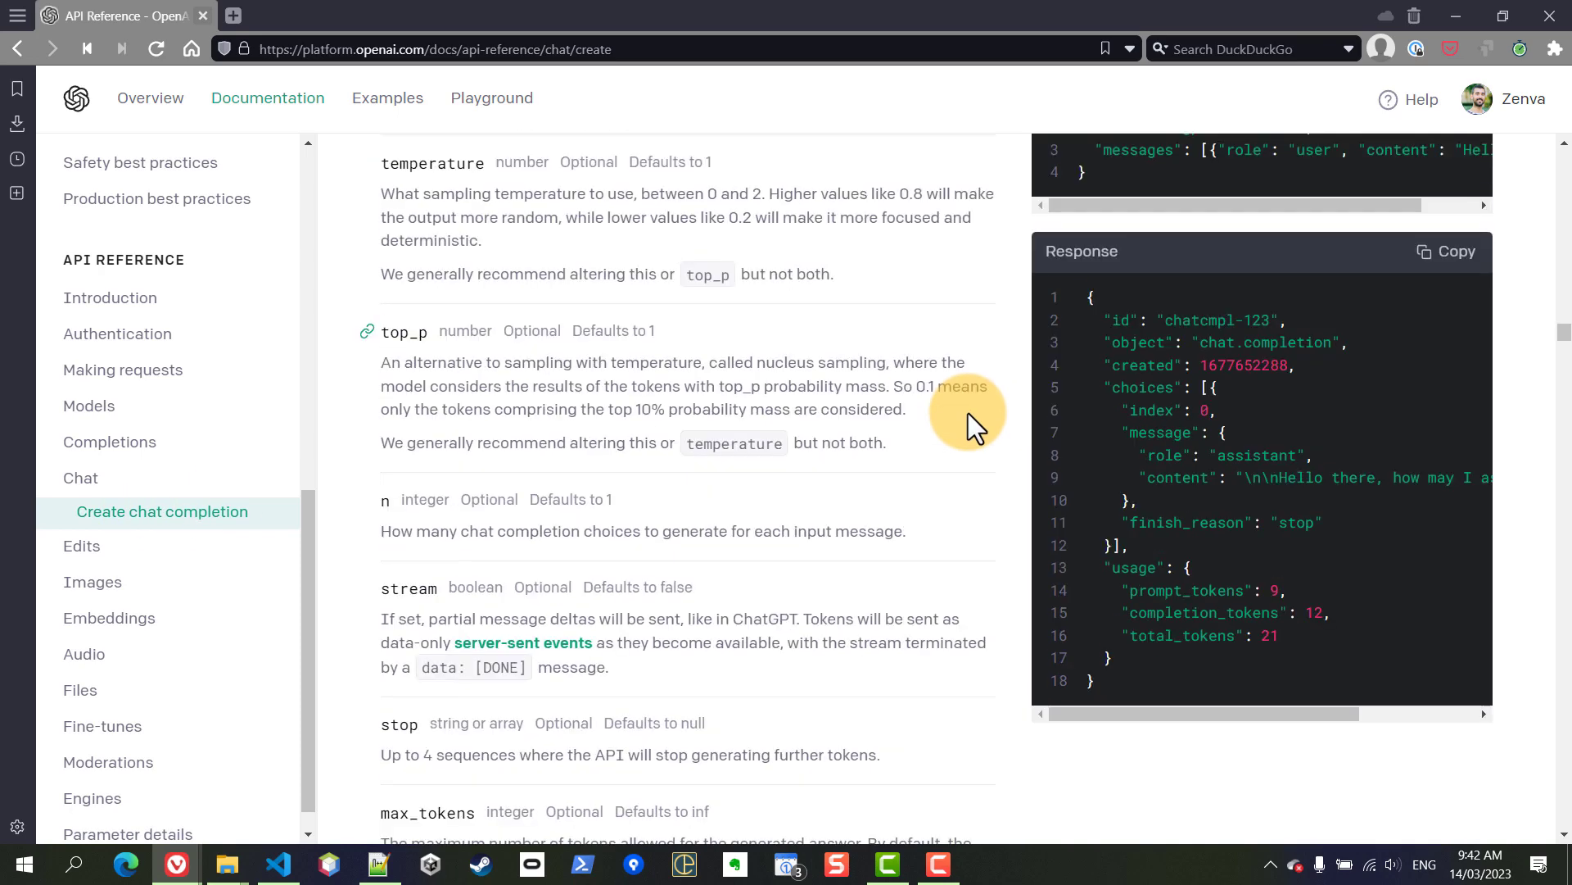
{"action": "double_click", "coordinate": [1126, 430]}
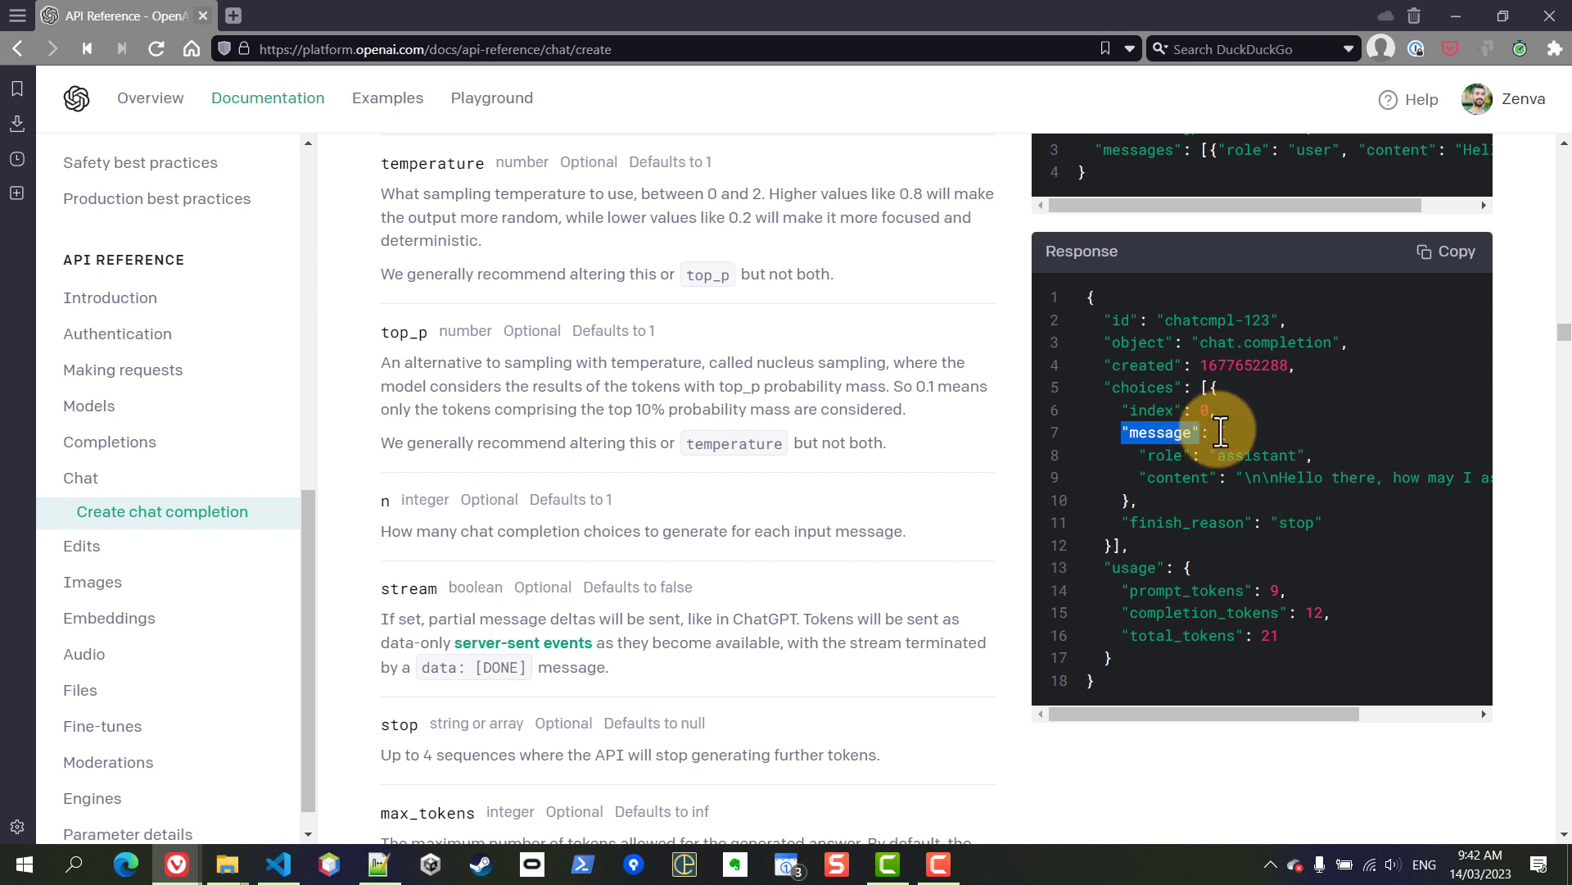
{"action": "mouse_move", "coordinate": [1224, 434]}
{"action": "left_mouse_down"}
{"action": "mouse_move", "coordinate": [1140, 484]}
{"action": "mouse_move", "coordinate": [1136, 506]}
{"action": "mouse_move", "coordinate": [1141, 456]}
{"action": "mouse_move", "coordinate": [1325, 457]}
{"action": "left_mouse_up"}
{"action": "left_click", "coordinate": [1142, 456]}
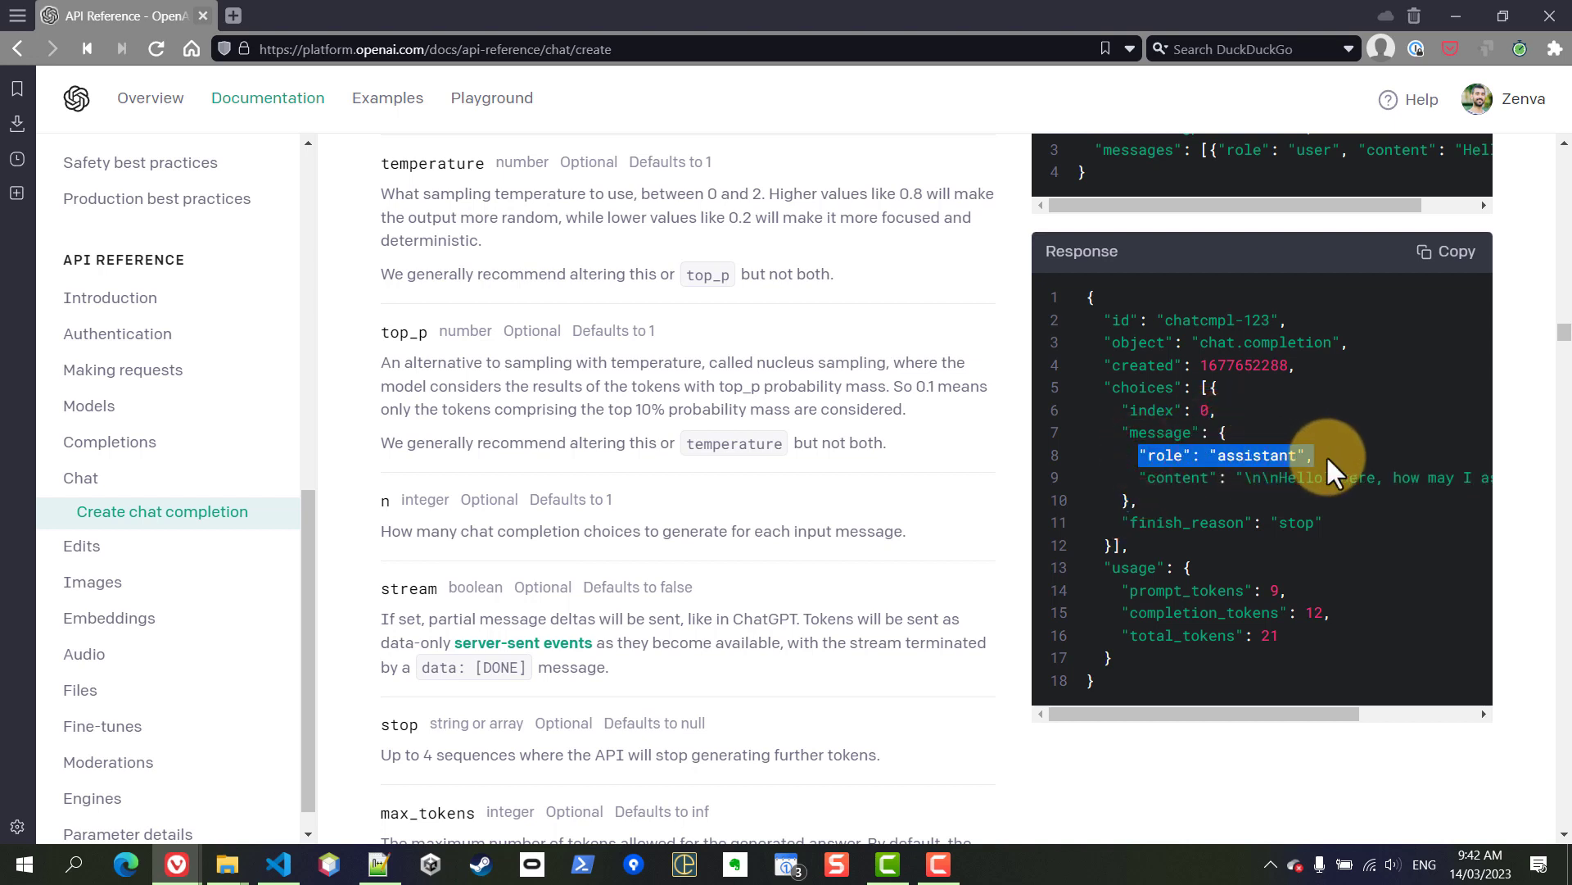
{"action": "left_click_drag", "start_coordinate": [1141, 478], "coordinate": [1423, 483]}
Return to app.py and highlight response.choices[0].message on line 24.
{"action": "key", "text": "alt+Tab"}
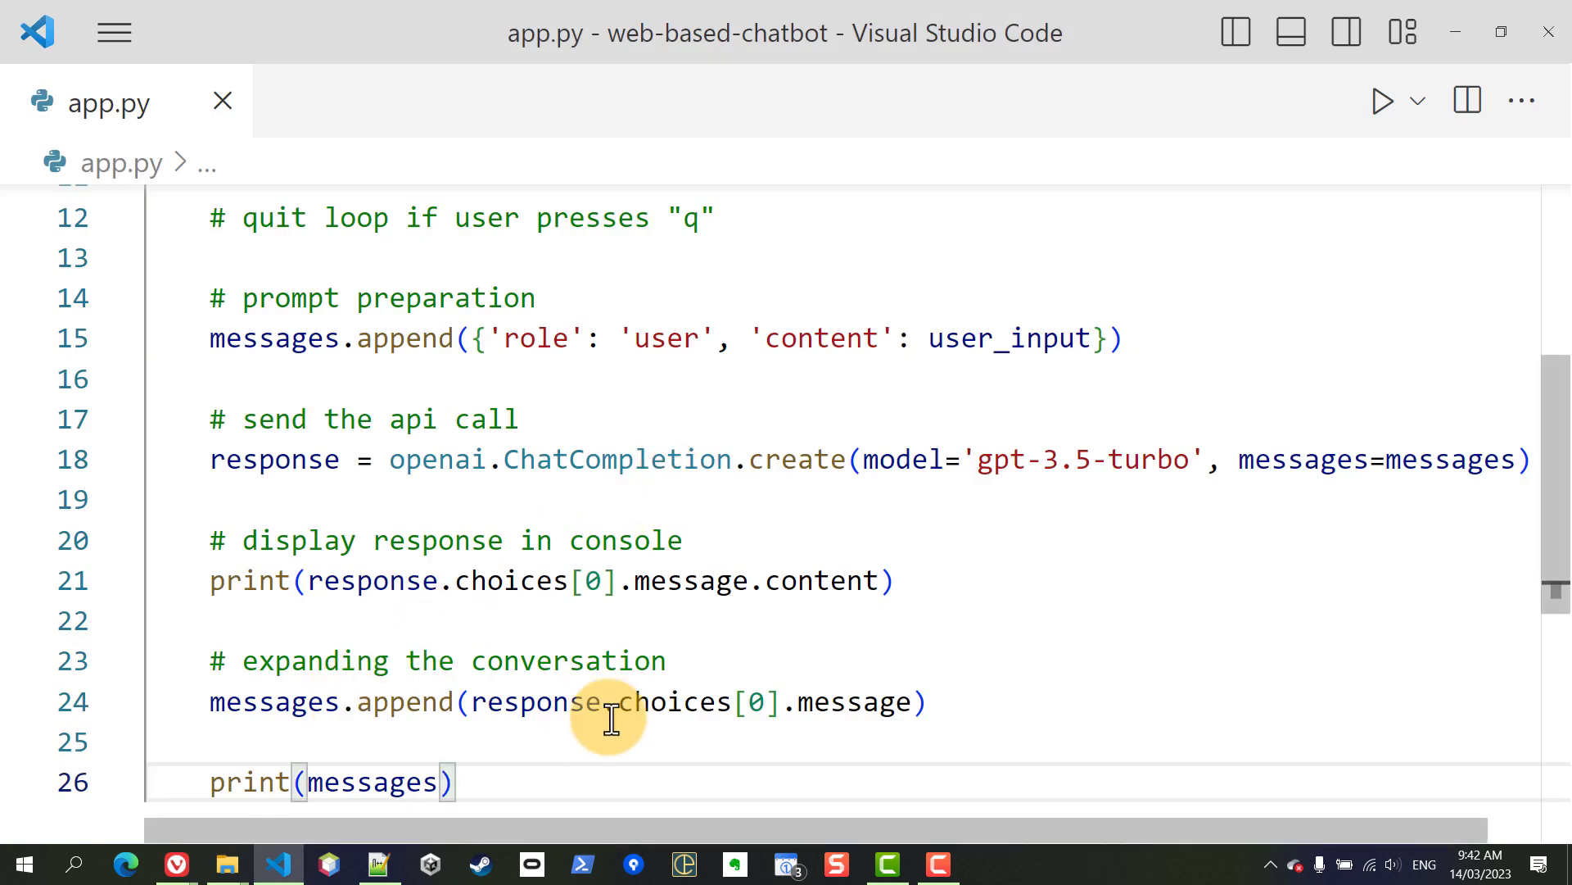
{"action": "left_click_drag", "start_coordinate": [475, 701], "coordinate": [912, 702]}
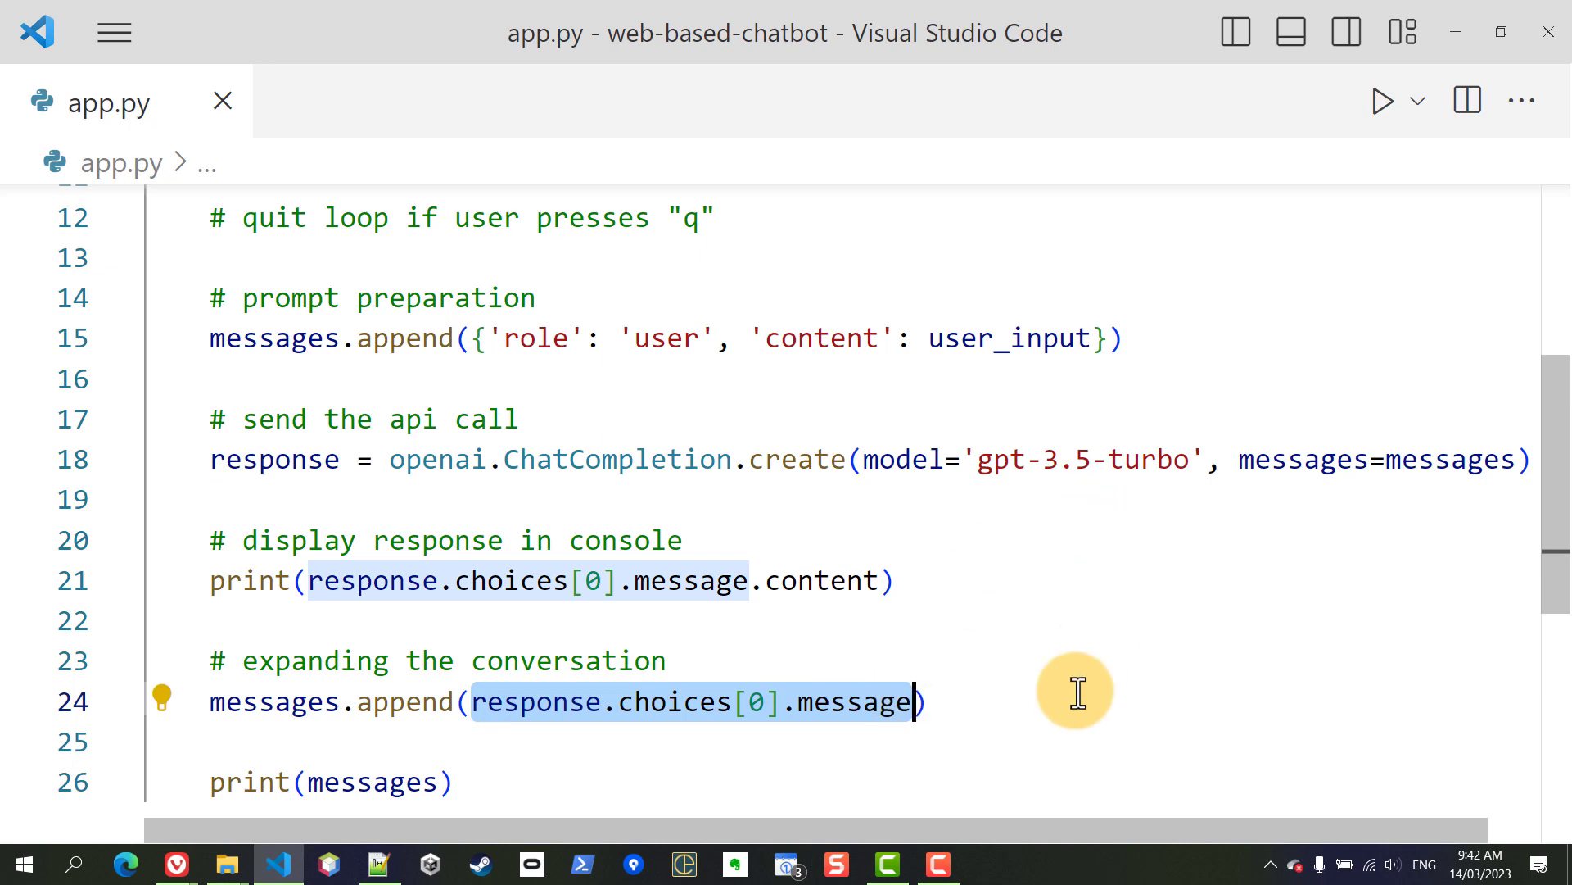
Run app.py and submit a weather-in-Arizona question at the terminal prompt.
{"action": "left_click", "coordinate": [1381, 111]}
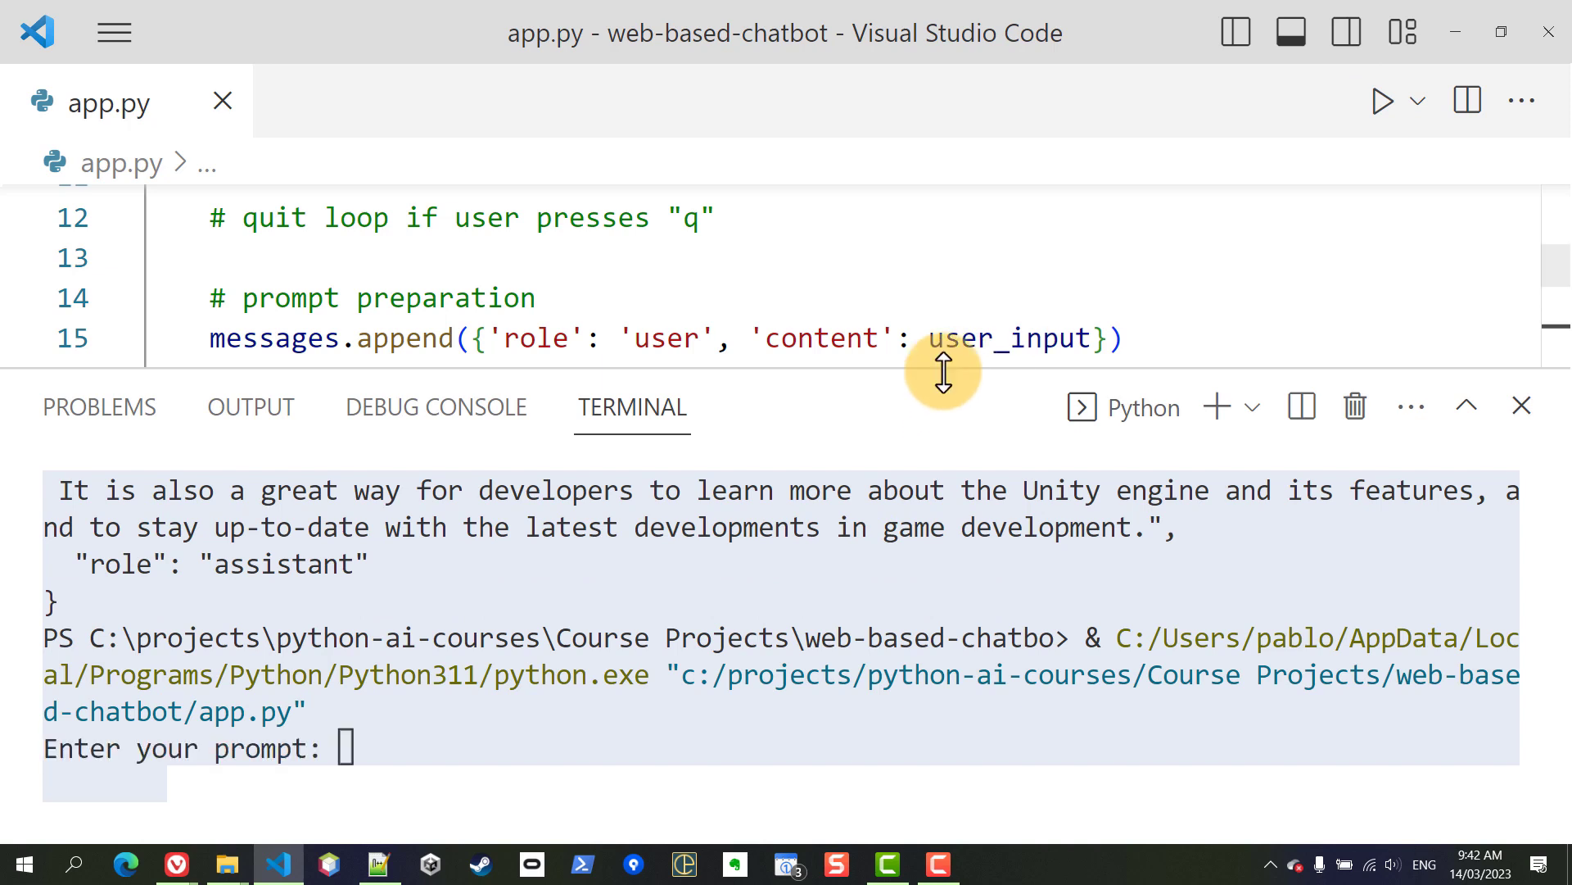
{"action": "left_click_drag", "start_coordinate": [943, 367], "coordinate": [943, 225]}
{"action": "left_click", "coordinate": [553, 601]}
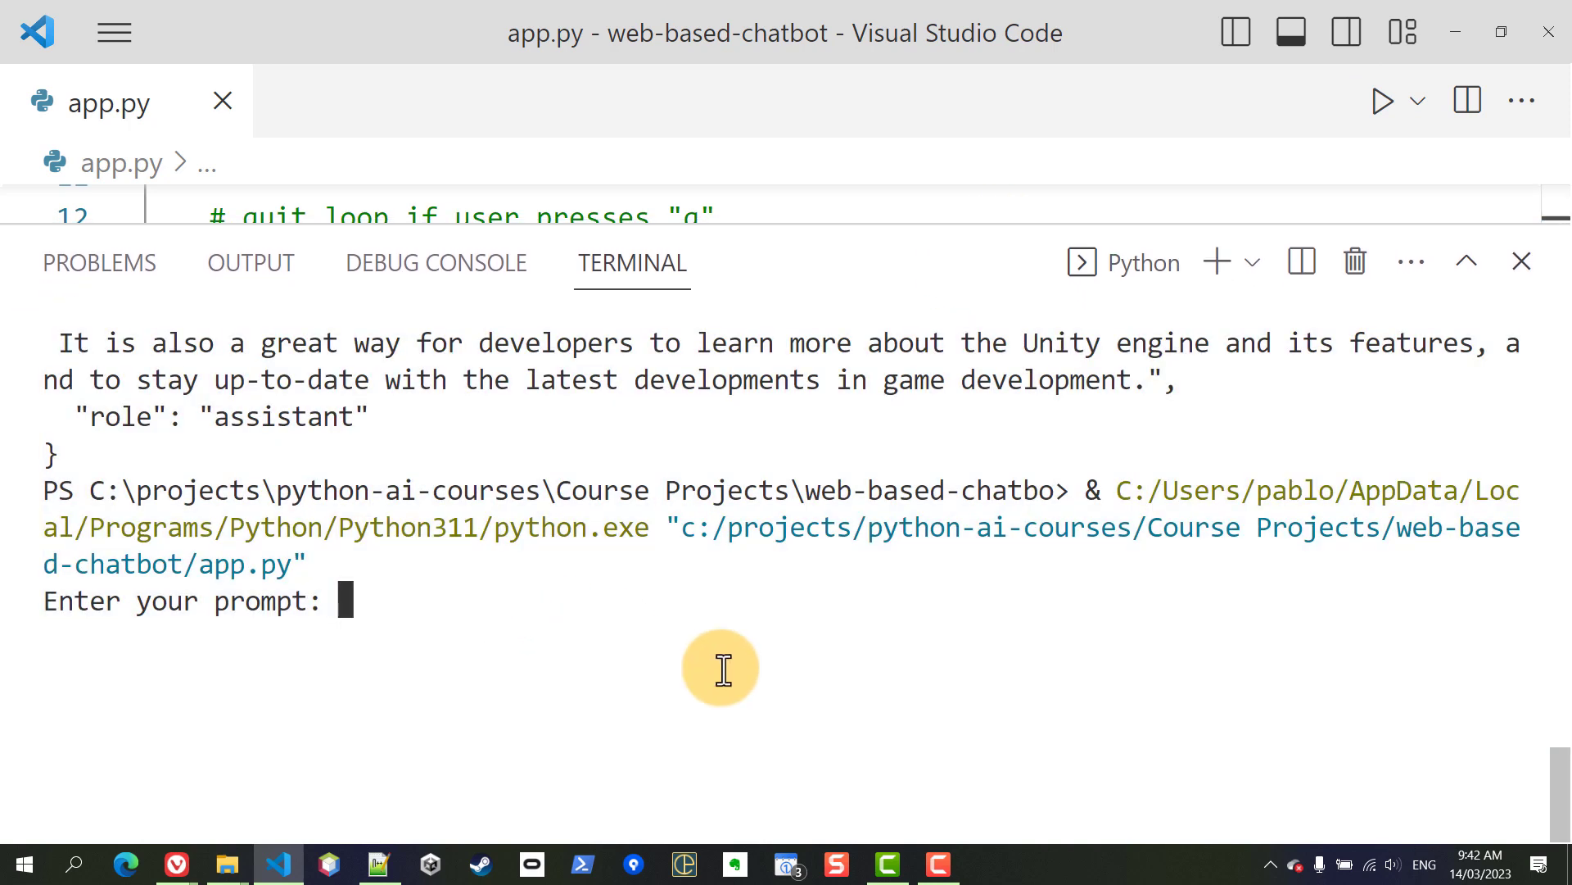
{"action": "type", "text": "how is the weather in arizona?"}
{"action": "key", "text": "Return"}
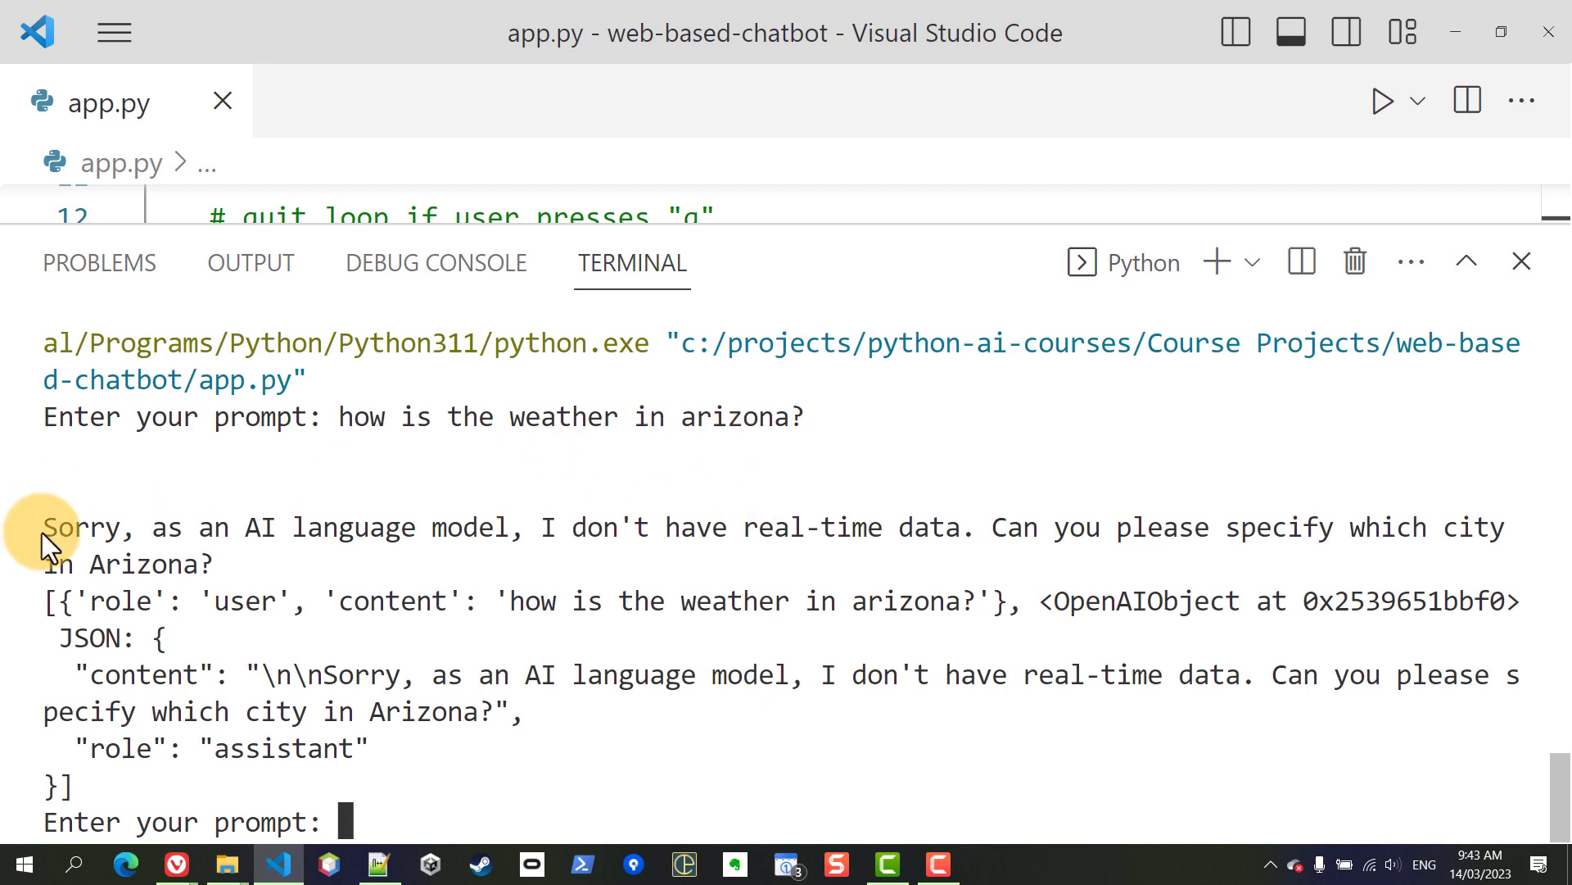
Highlight the chatbot's reply and the user and assistant entries in the printed messages list.
{"action": "mouse_move", "coordinate": [41, 531]}
{"action": "left_mouse_down"}
{"action": "mouse_move", "coordinate": [231, 516]}
{"action": "mouse_move", "coordinate": [990, 525]}
{"action": "mouse_move", "coordinate": [1081, 544]}
{"action": "mouse_move", "coordinate": [216, 552]}
{"action": "left_mouse_up"}
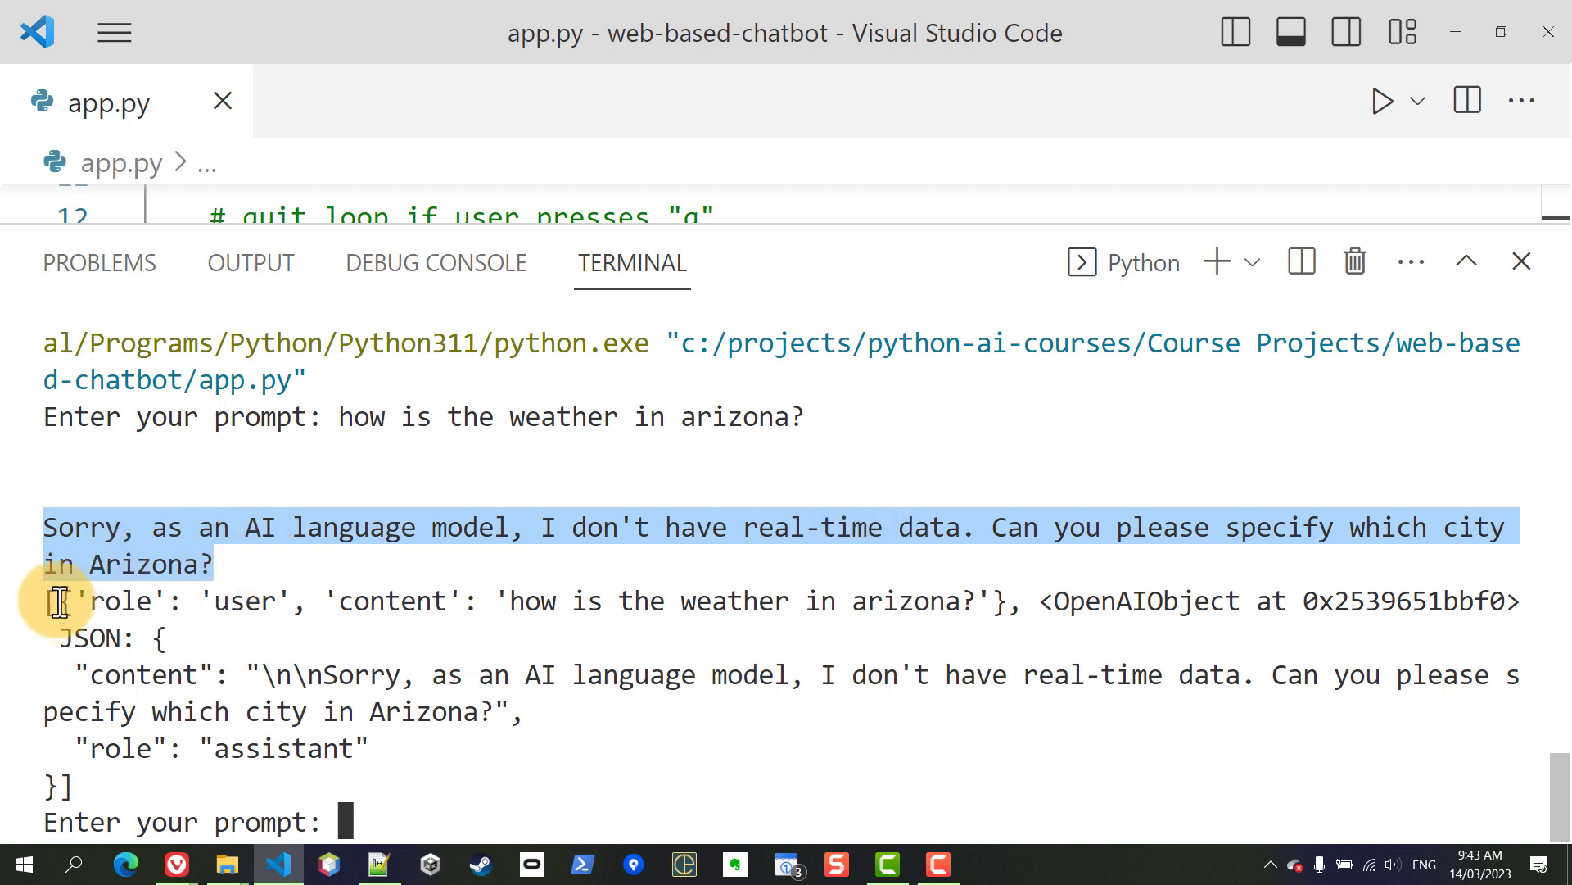
{"action": "left_click_drag", "start_coordinate": [55, 604], "coordinate": [1038, 602]}
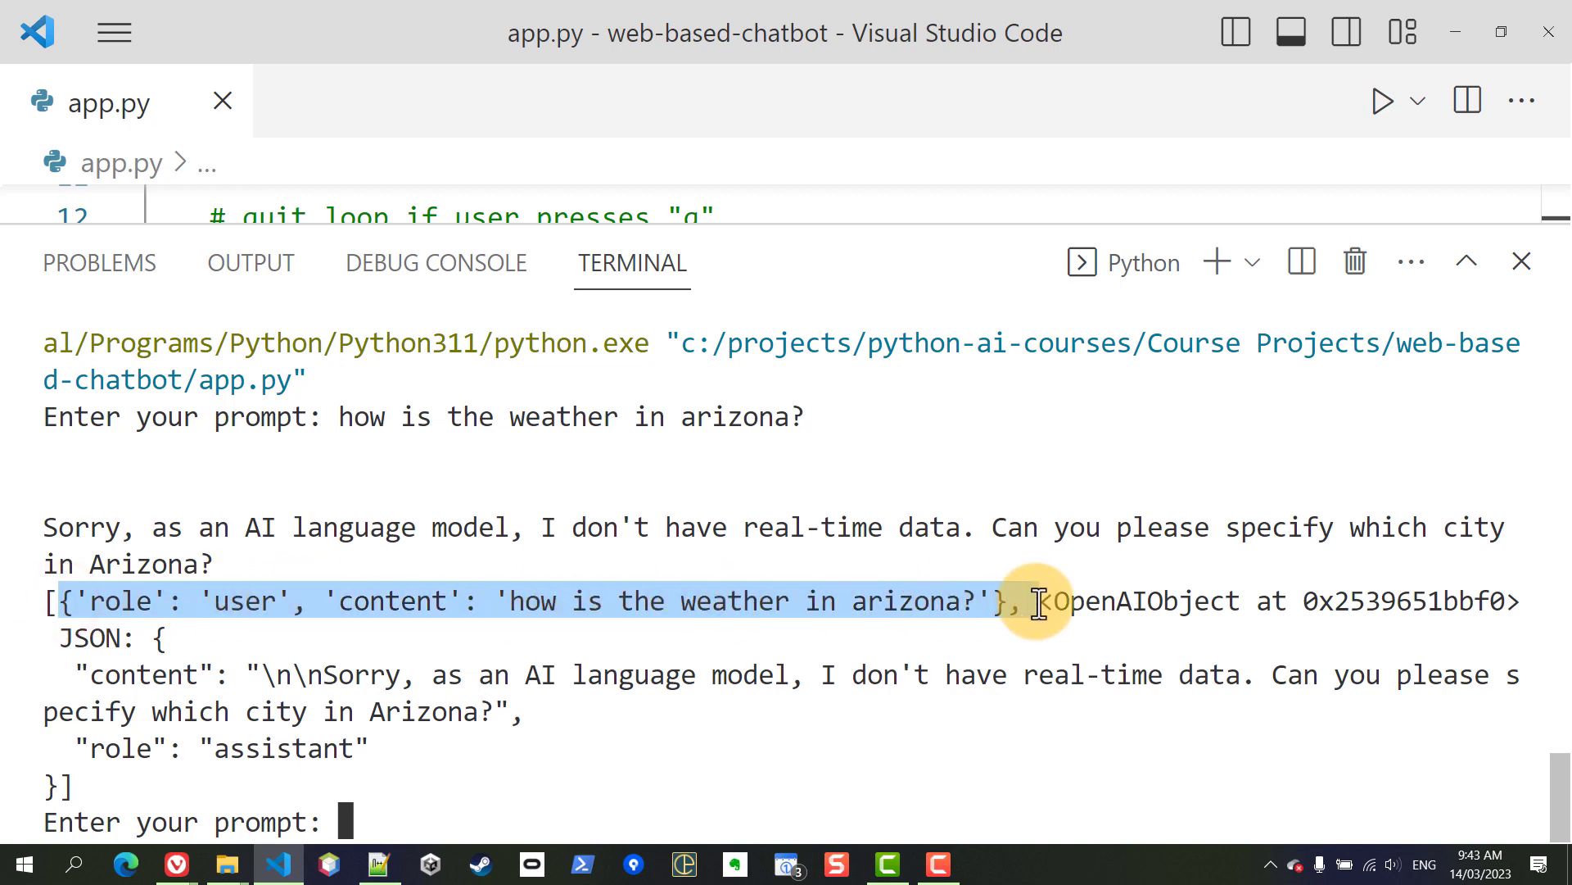
{"action": "left_click_drag", "start_coordinate": [74, 673], "coordinate": [346, 673]}
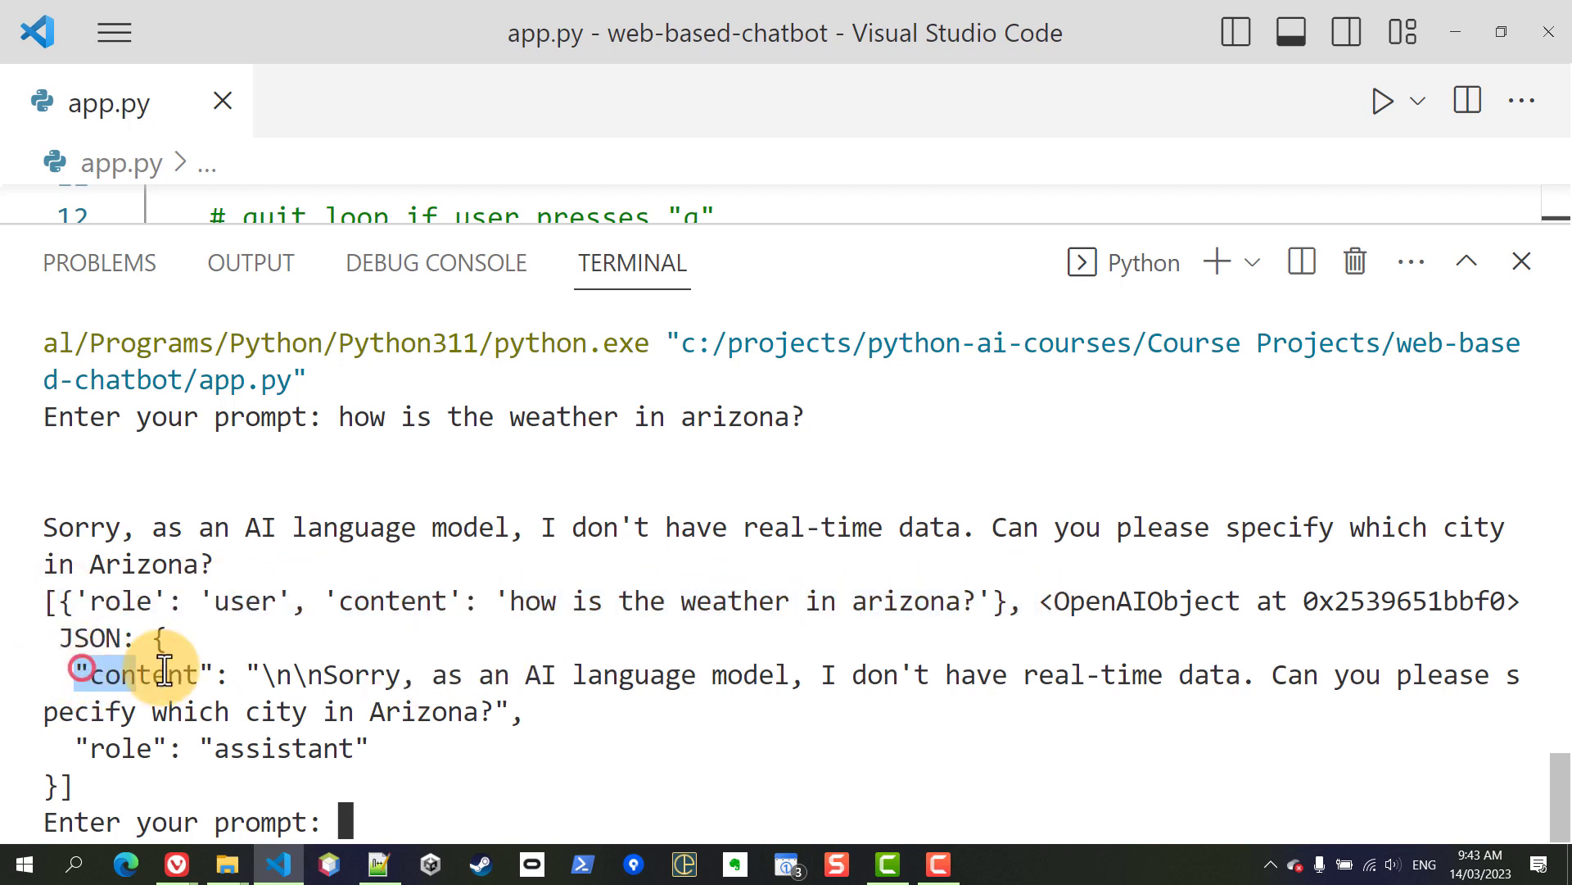
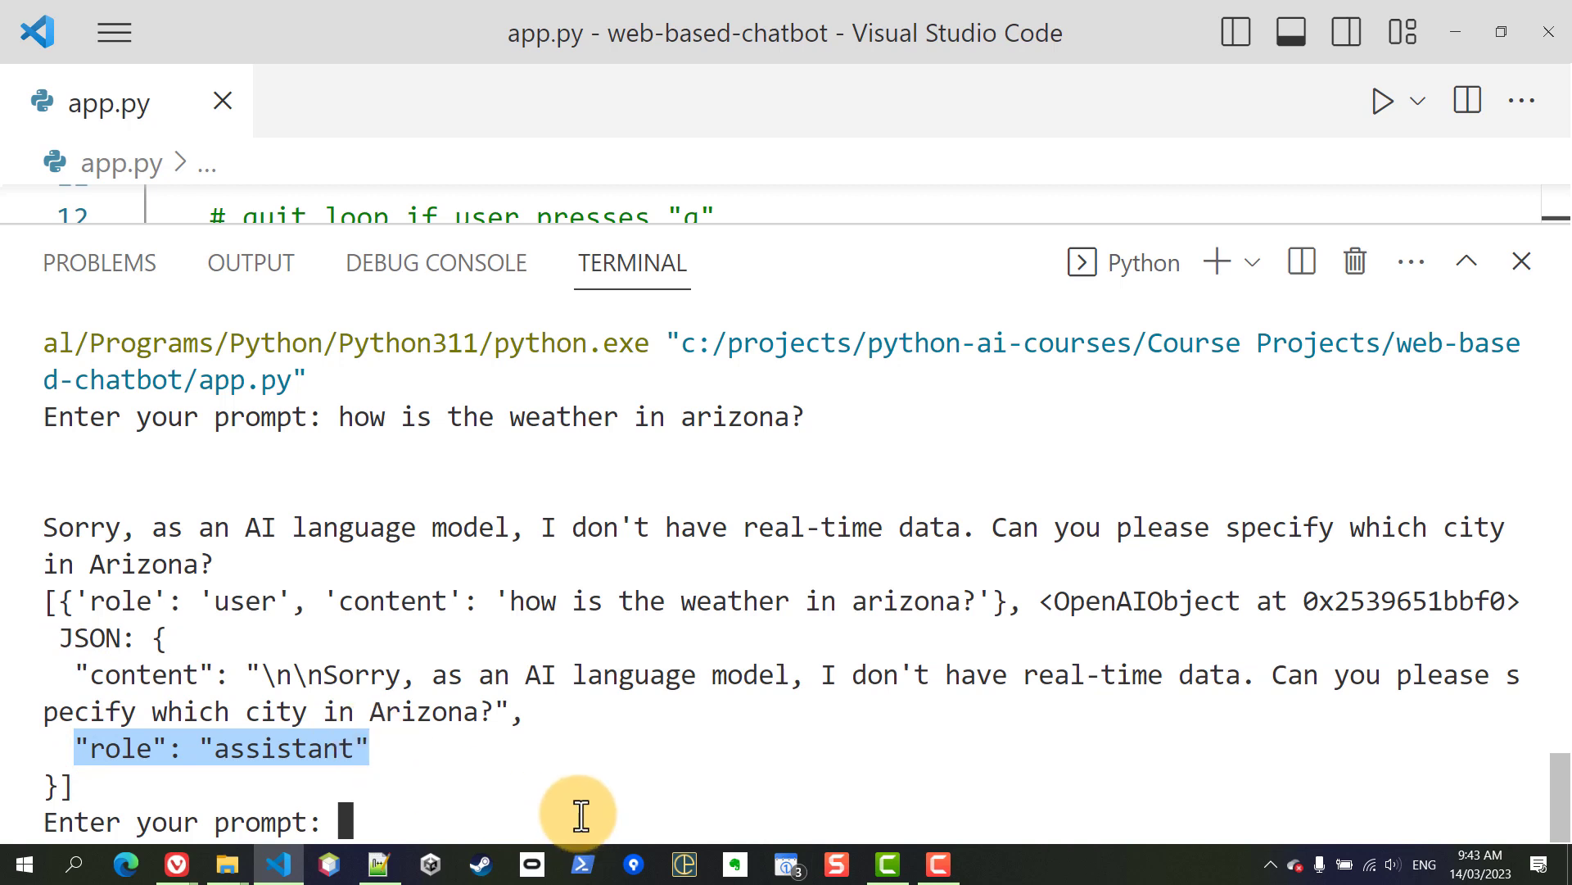
Reply 'phoenix' to the chatbot and highlight its climate answer that uses the prior context.
{"action": "left_click", "coordinate": [580, 814]}
{"action": "type", "text": "phoenix"}
{"action": "key", "text": "Return"}
{"action": "scroll", "coordinate": [601, 664], "scroll_direction": "up", "scroll_amount": 2}
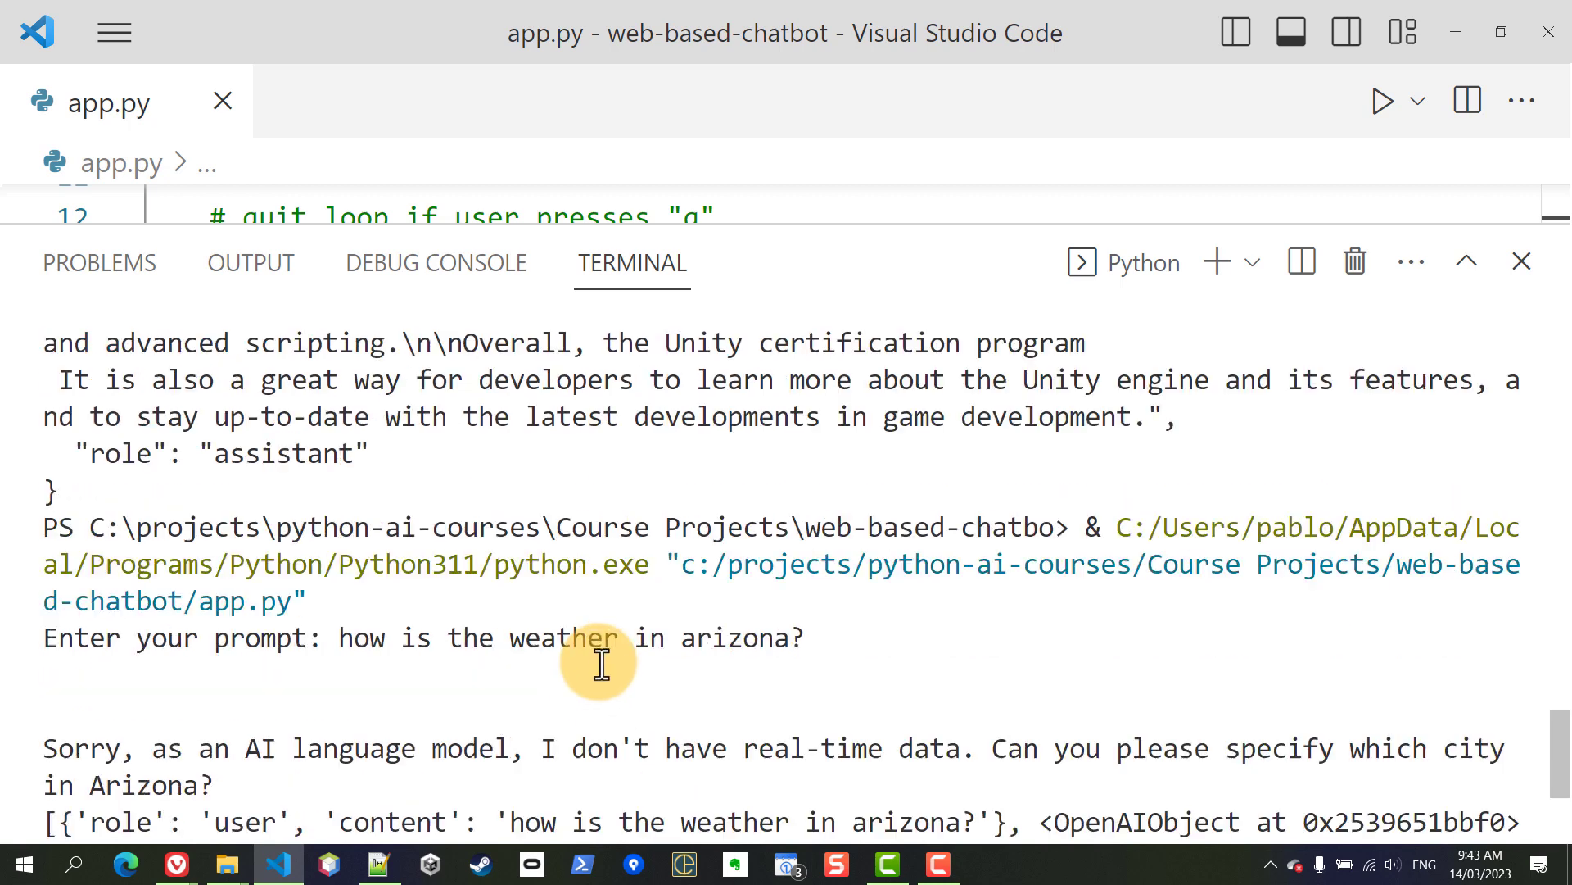
{"action": "scroll", "coordinate": [602, 665], "scroll_direction": "down", "scroll_amount": 2}
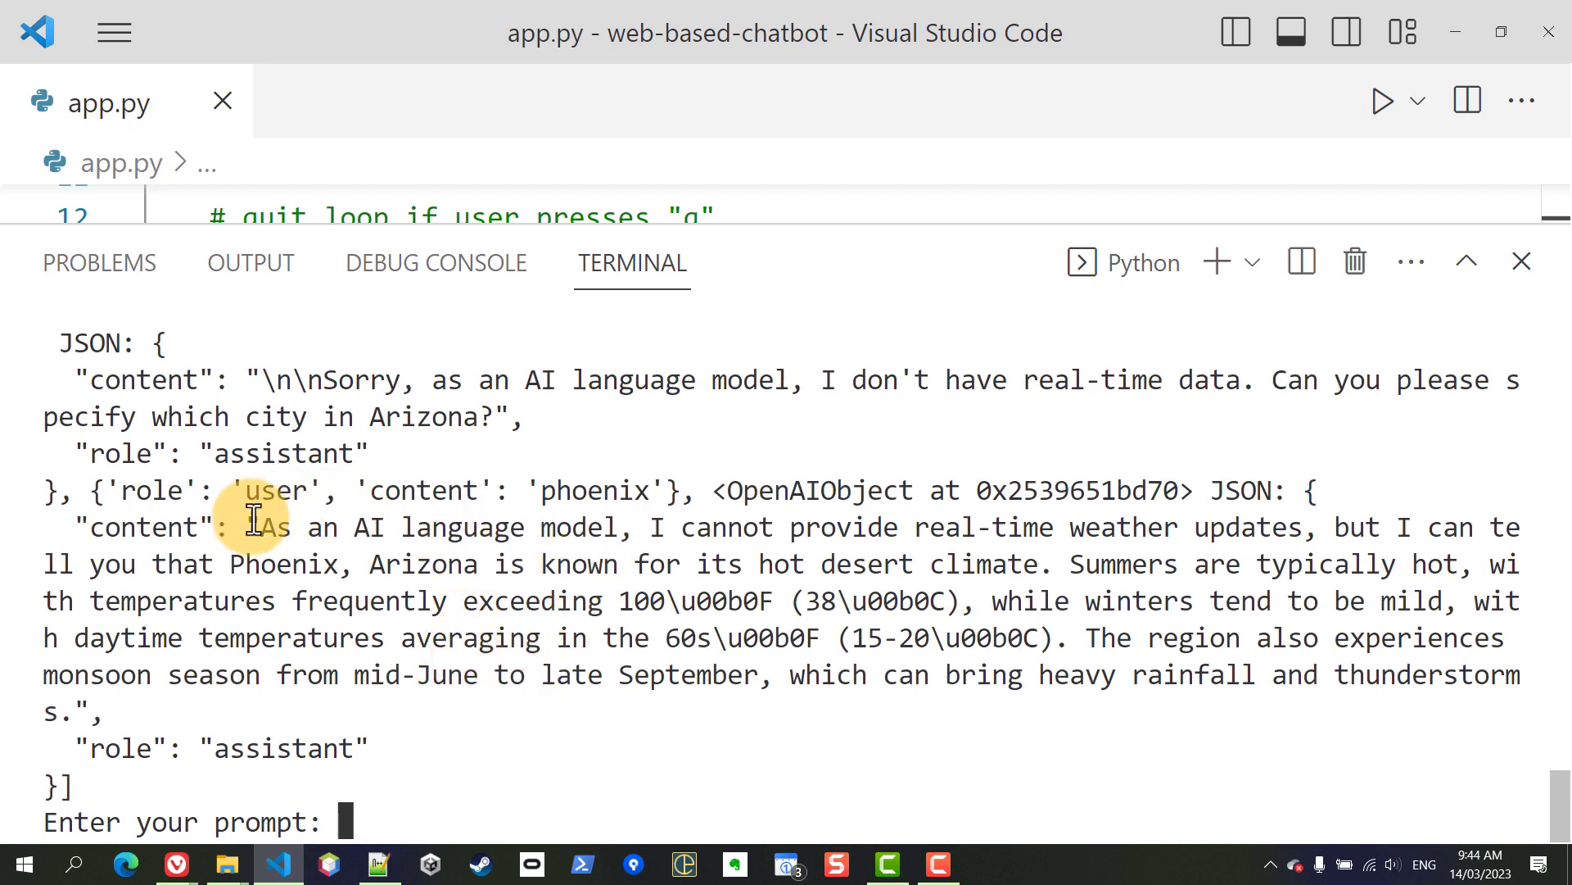
{"action": "left_click_drag", "start_coordinate": [264, 527], "coordinate": [1270, 528]}
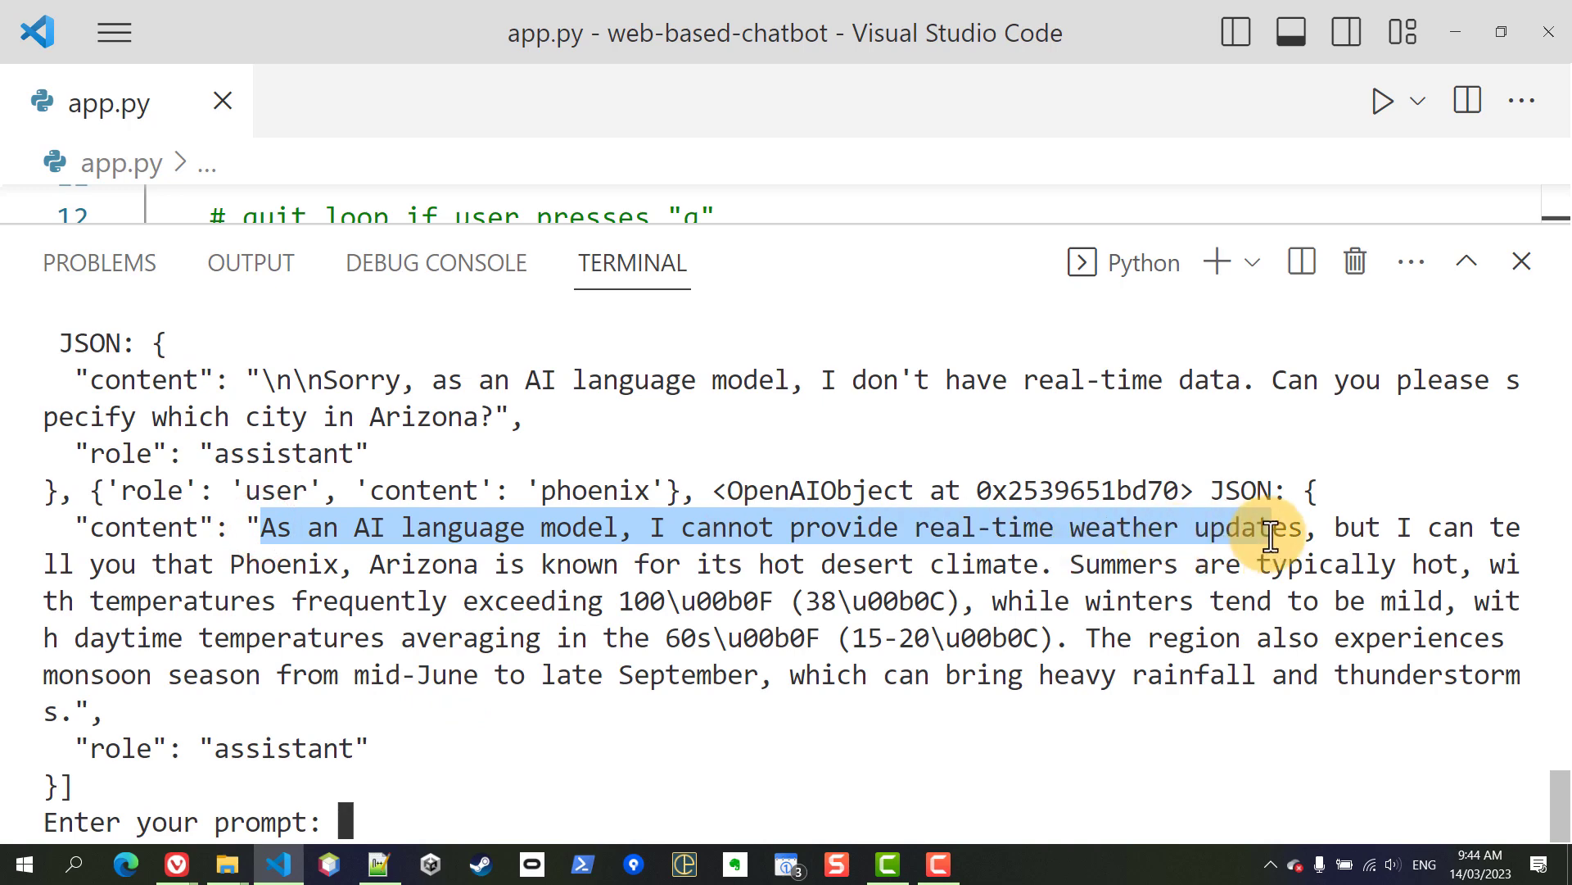
{"action": "left_click", "coordinate": [300, 528]}
{"action": "left_click_drag", "start_coordinate": [263, 527], "coordinate": [1042, 564]}
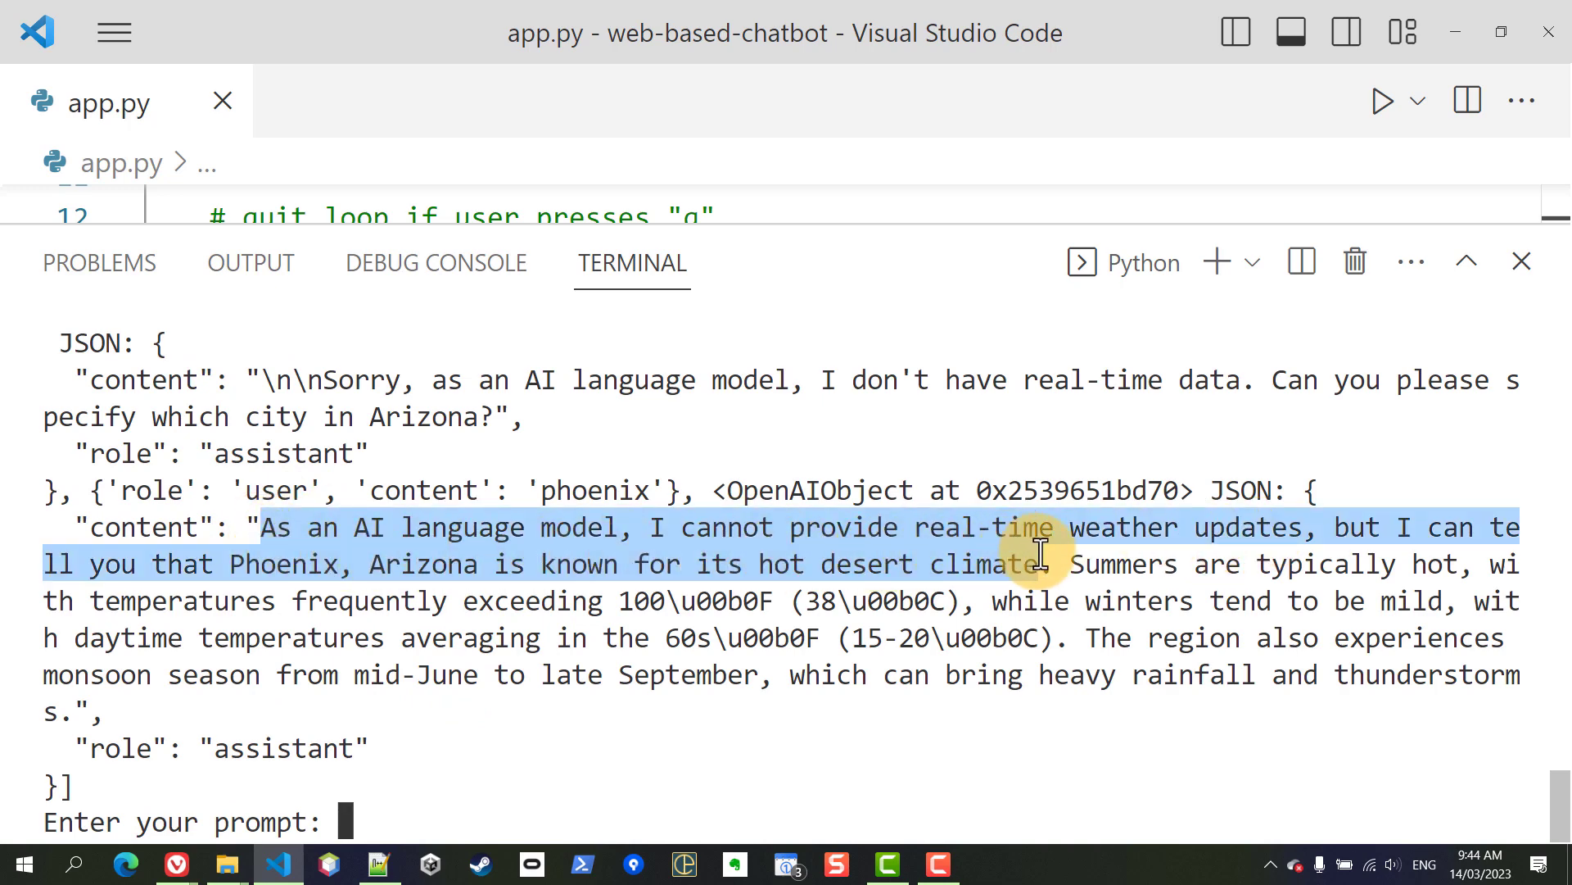
{"action": "scroll", "coordinate": [667, 569], "scroll_direction": "up", "scroll_amount": 2}
{"action": "scroll", "coordinate": [632, 575], "scroll_direction": "down", "scroll_amount": 2}
{"action": "left_click", "coordinate": [208, 510]}
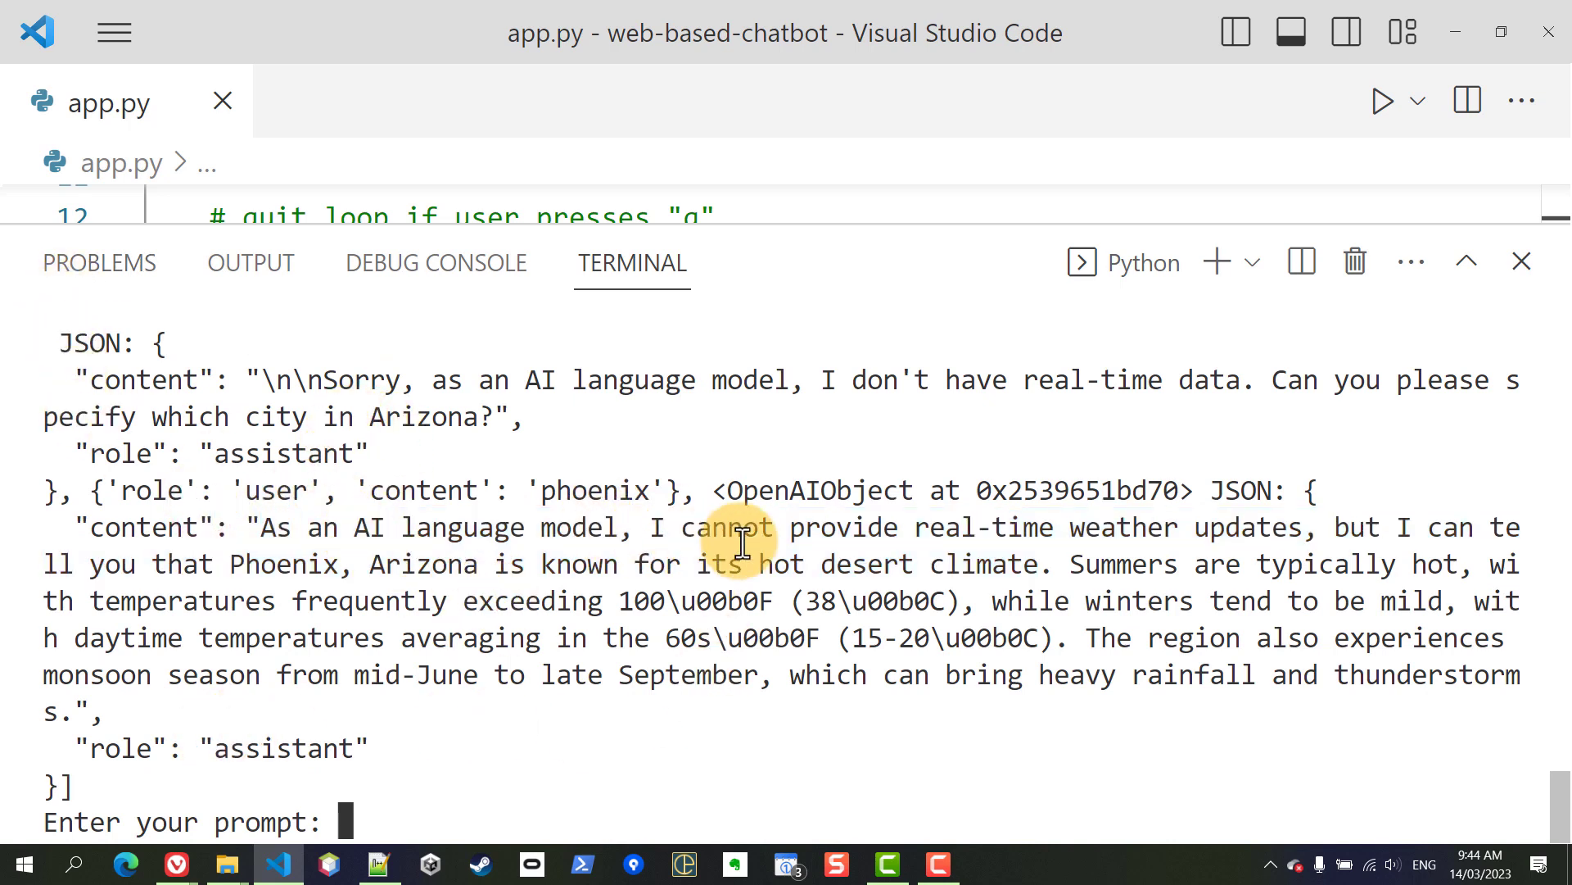
{"action": "scroll", "coordinate": [787, 576], "scroll_direction": "up", "scroll_amount": 2}
{"action": "scroll", "coordinate": [786, 576], "scroll_direction": "up", "scroll_amount": 2}
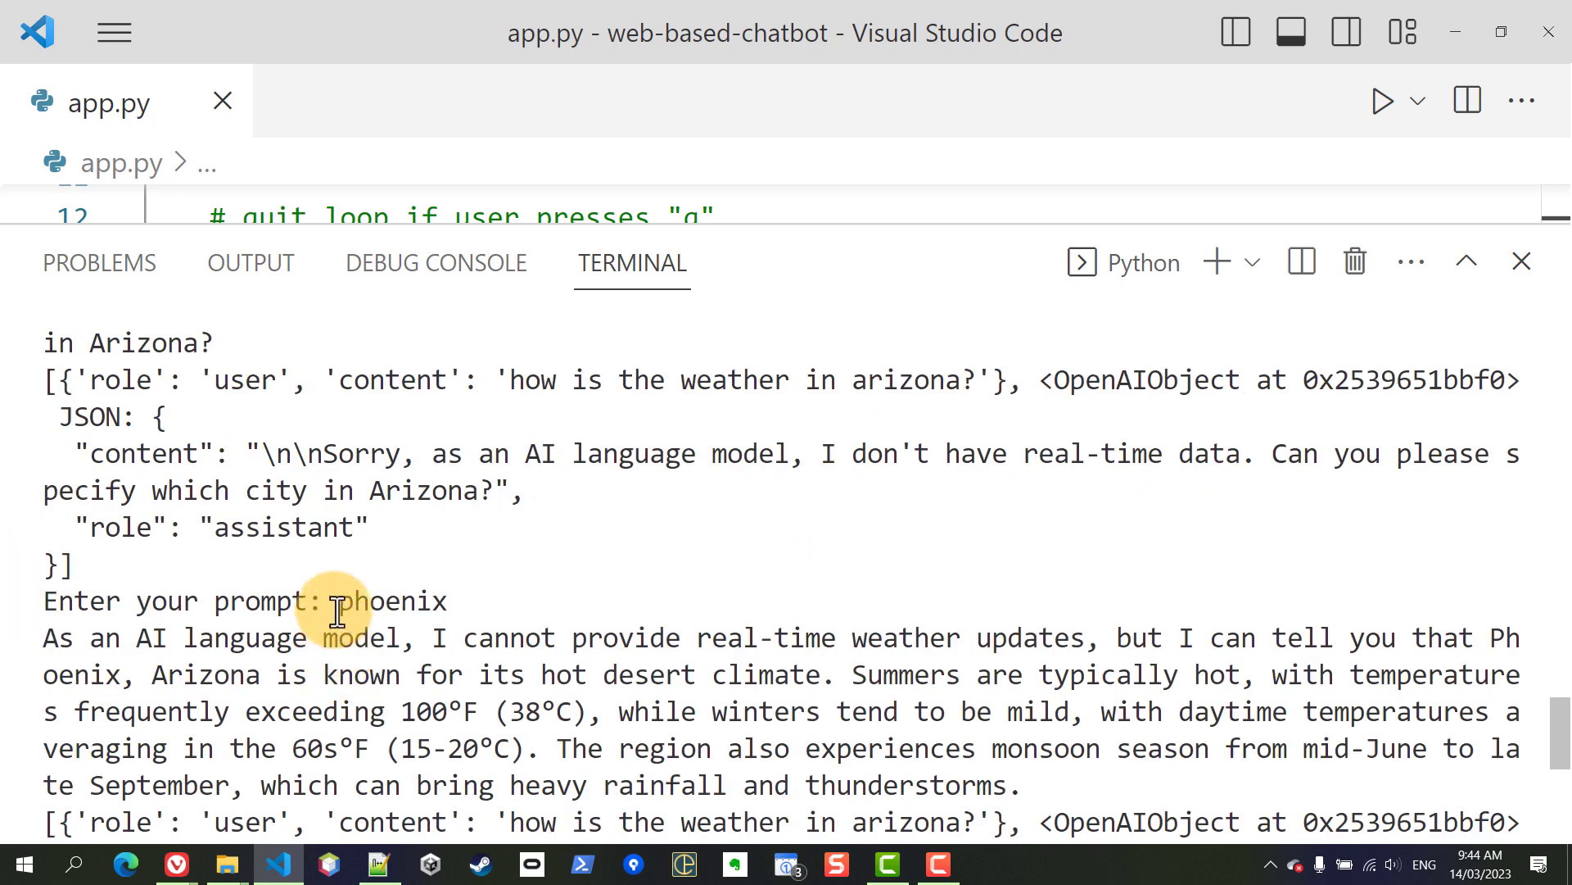
{"action": "scroll", "coordinate": [509, 541], "scroll_direction": "down", "scroll_amount": 2}
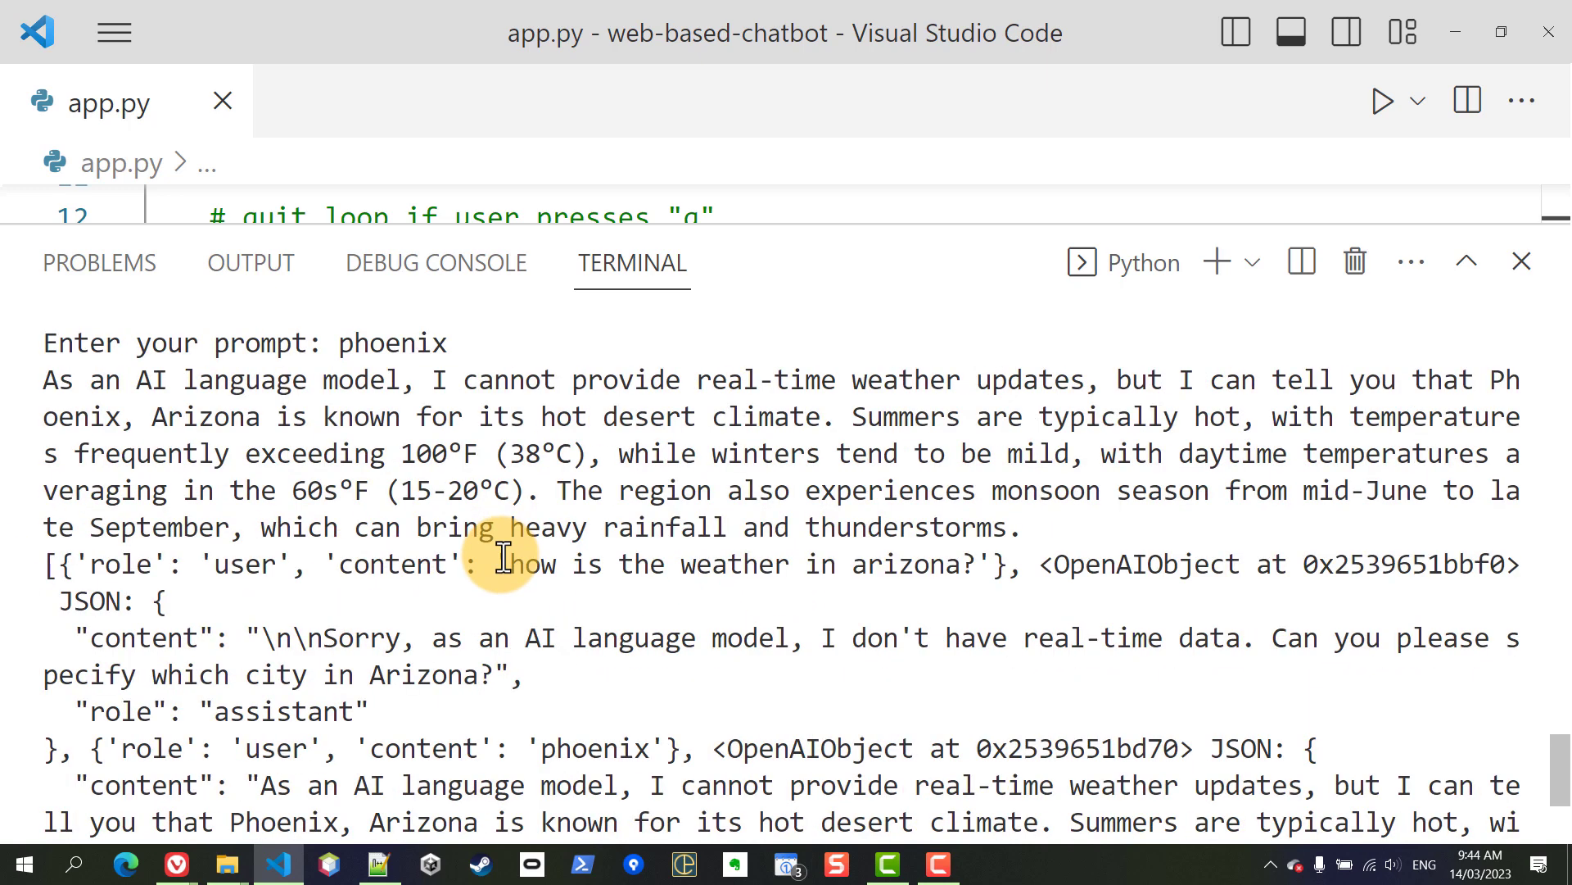
{"action": "scroll", "coordinate": [510, 562], "scroll_direction": "down", "scroll_amount": 2}
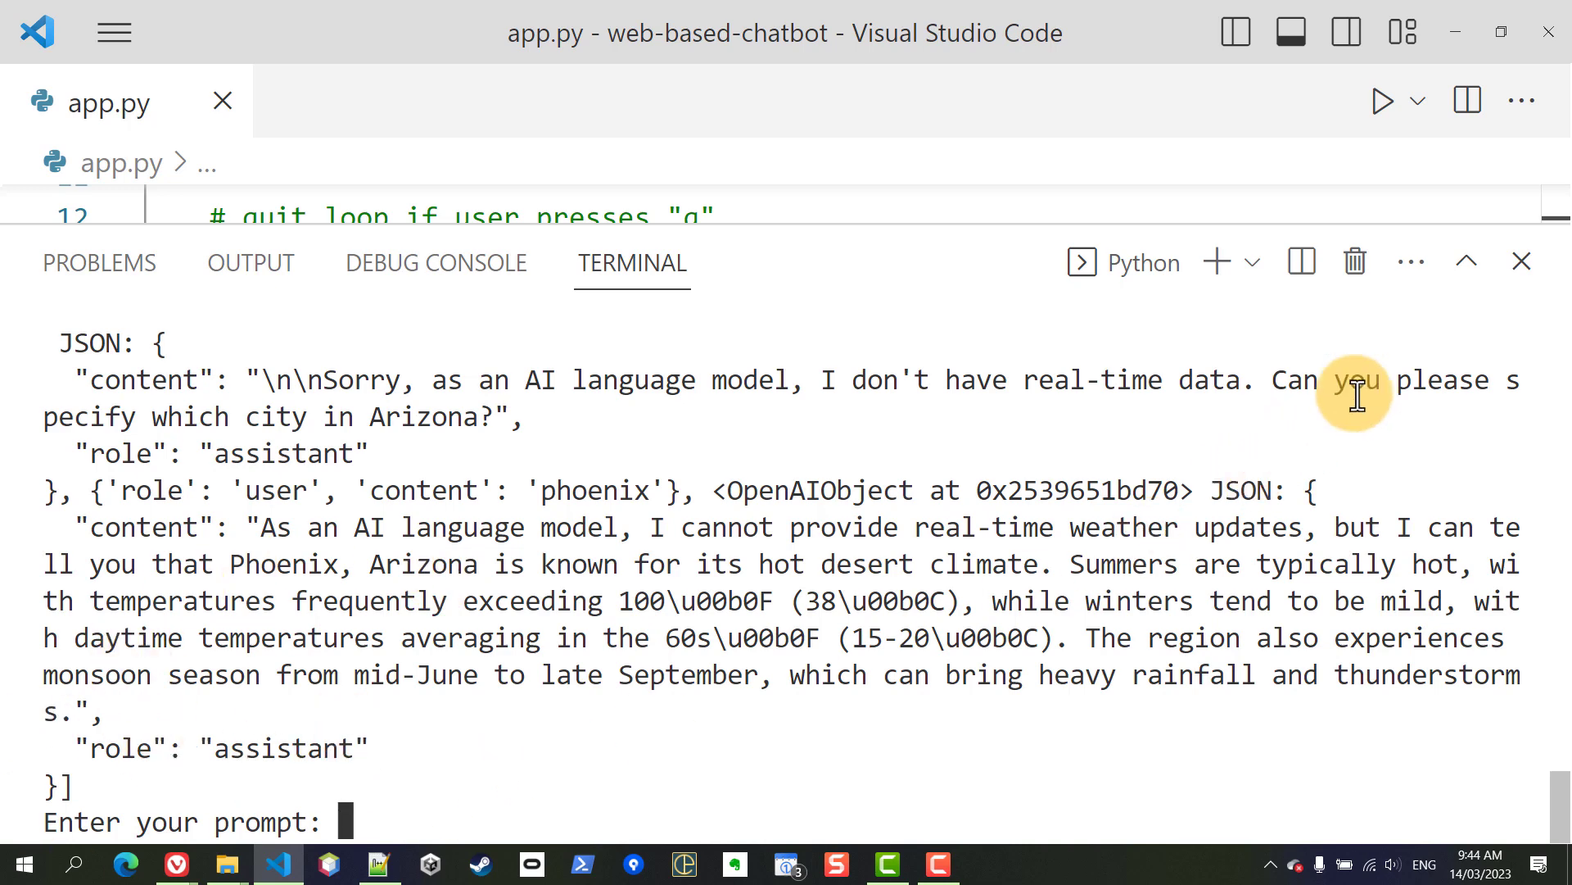
Remove the print(messages) history line from app.py and save.
{"action": "left_click", "coordinate": [1524, 264]}
{"action": "left_click", "coordinate": [657, 660]}
{"action": "scroll", "coordinate": [670, 609], "scroll_direction": "down", "scroll_amount": 3}
{"action": "triple_click", "coordinate": [411, 391]}
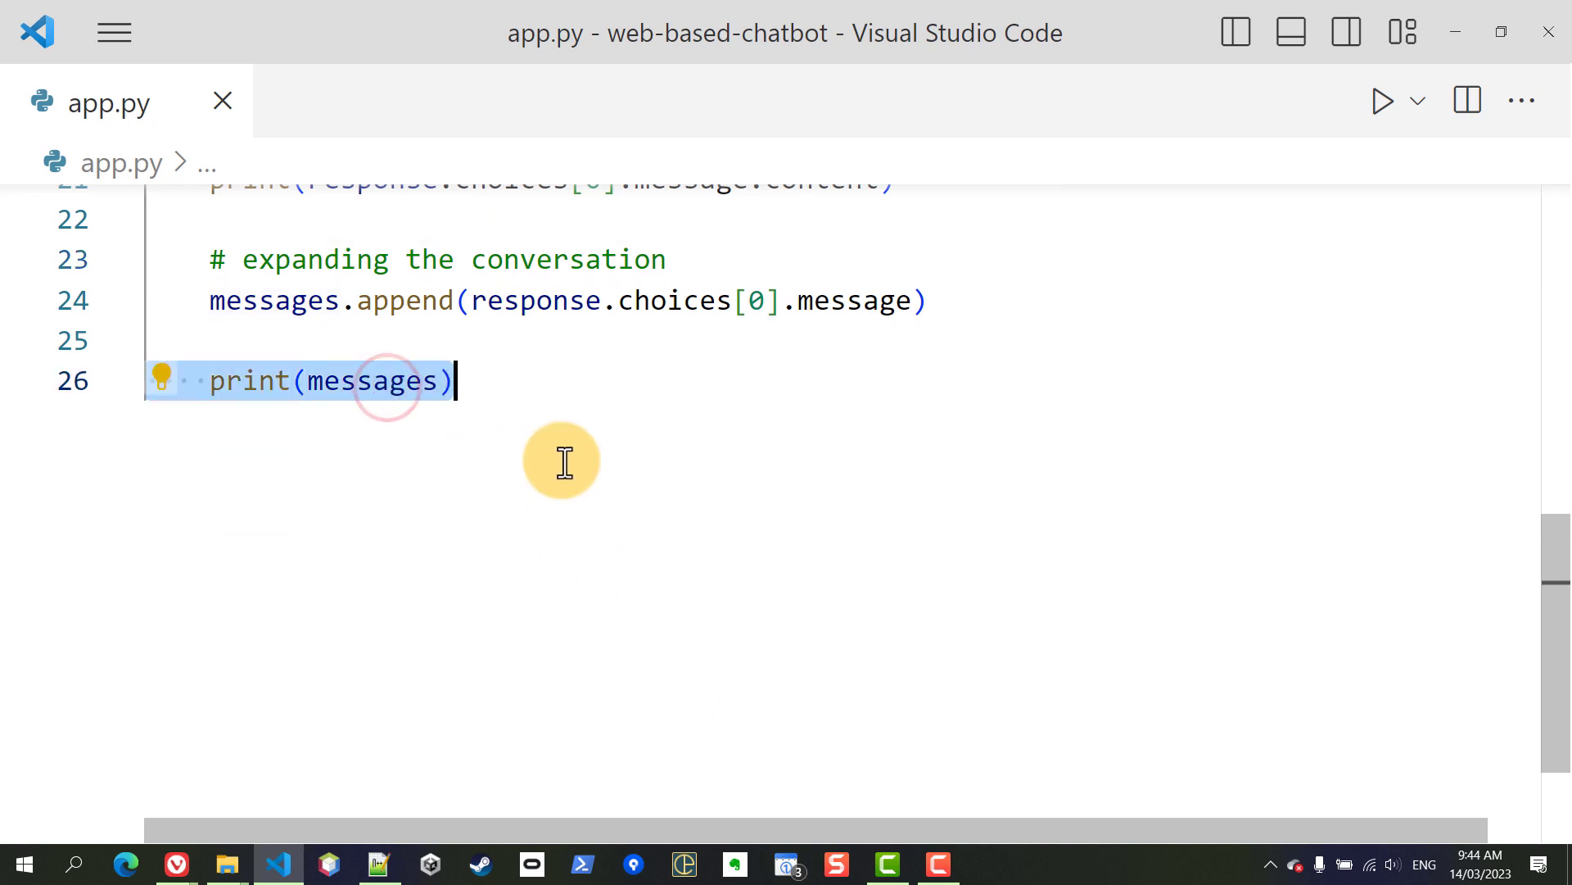
{"action": "key", "text": "BackSpace"}
{"action": "key", "text": "BackSpace"}
{"action": "key", "text": "BackSpace"}
{"action": "key", "text": "ctrl+s"}
{"action": "scroll", "coordinate": [393, 414], "scroll_direction": "up", "scroll_amount": 2}
{"action": "scroll", "coordinate": [394, 415], "scroll_direction": "up", "scroll_amount": 2}
Add 'if user_input == 'q': exit()' under the quit comment and save.
{"action": "left_click", "coordinate": [766, 344]}
{"action": "scroll", "coordinate": [421, 481], "scroll_direction": "up", "scroll_amount": 1}
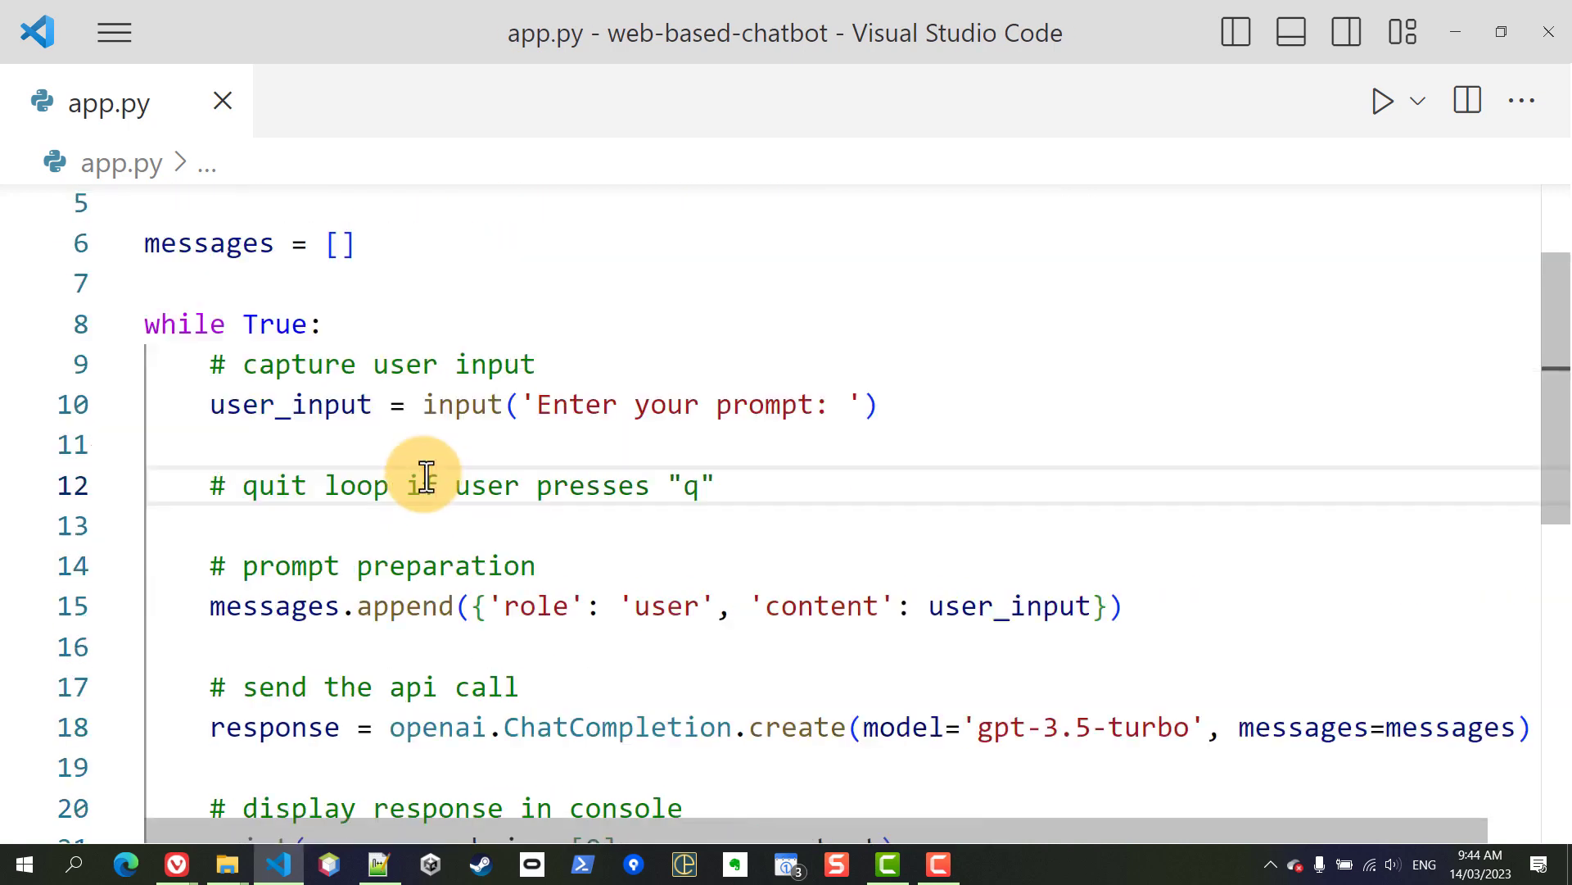
{"action": "key", "text": "Return"}
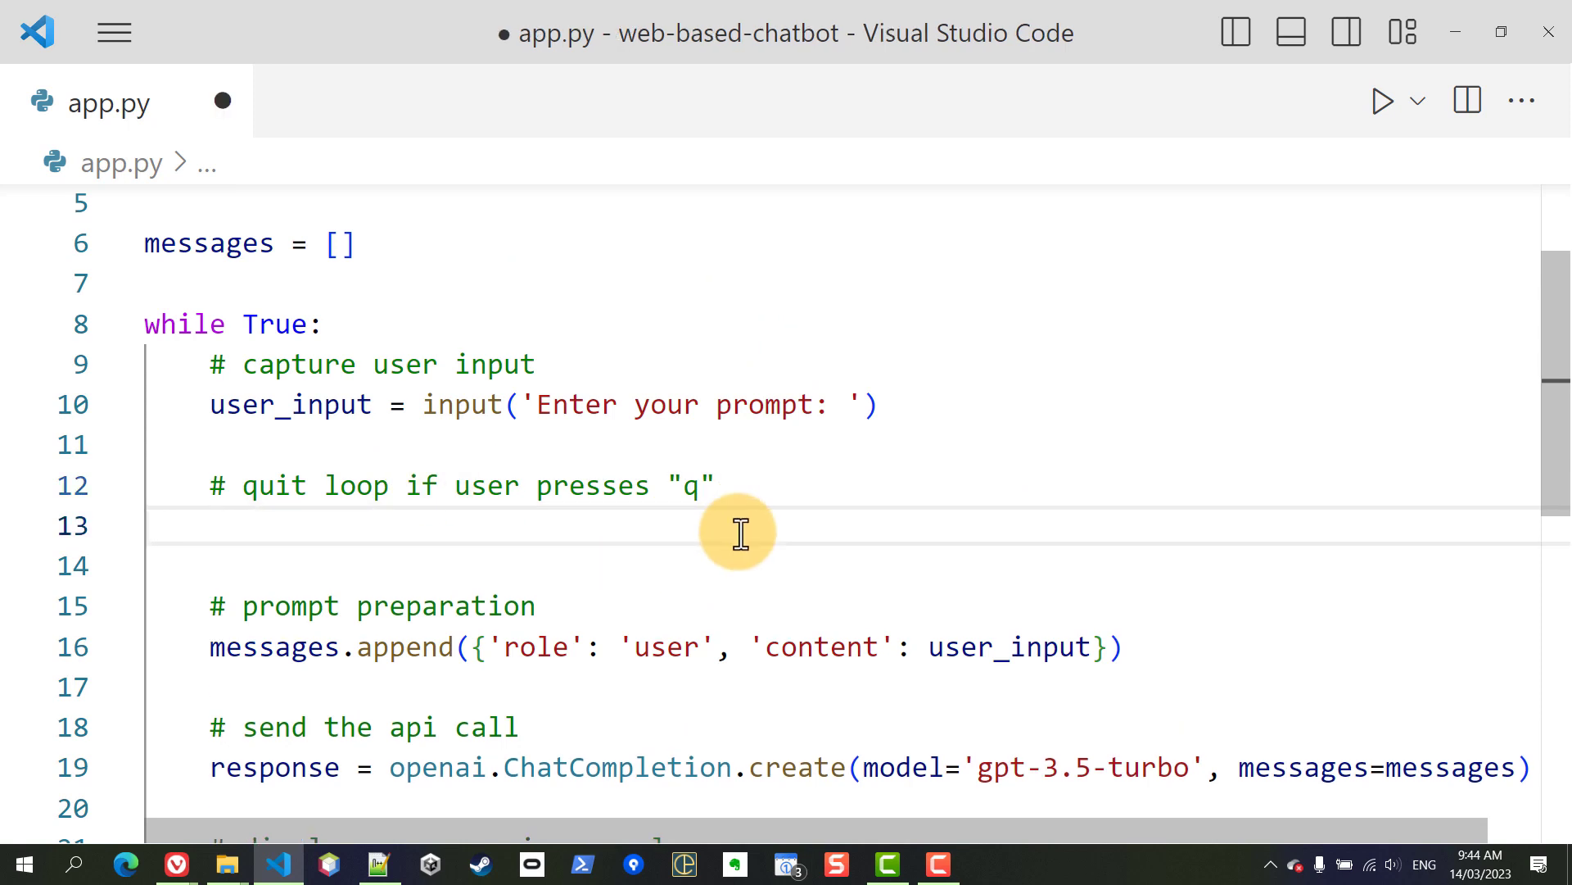
{"action": "type", "text": "if("}
{"action": "key", "text": "BackSpace"}
{"action": "type", "text": "user"}
{"action": "key", "text": "Tab"}
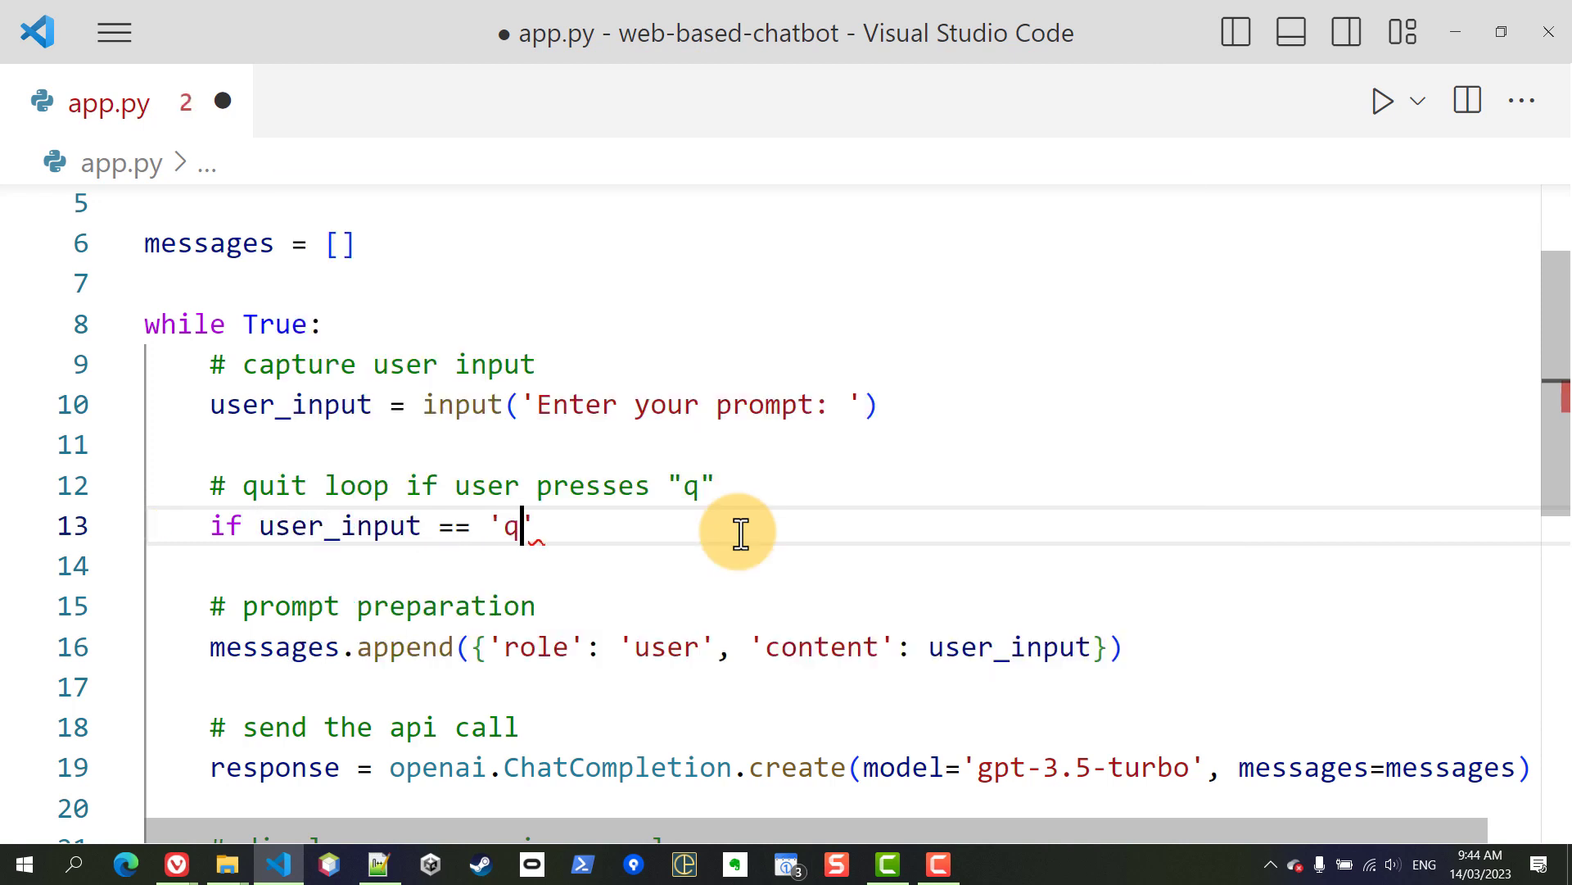
{"action": "type", "text": ":"}
{"action": "key", "text": "Return"}
{"action": "type", "text": "exit()"}
{"action": "key", "text": "ctrl+s"}
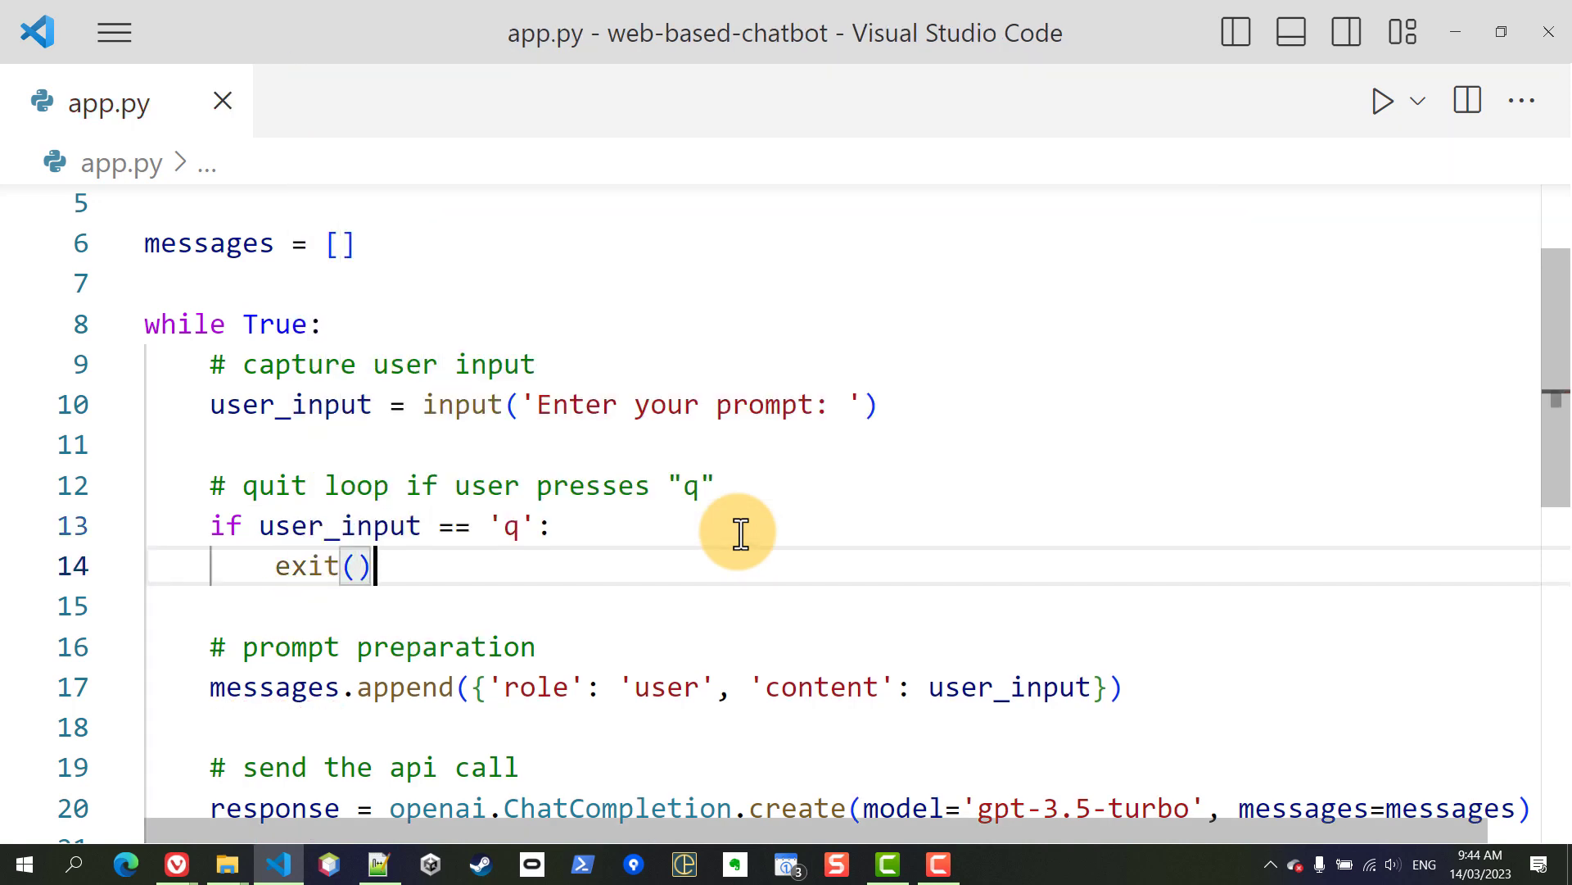
Run the script and enter q to confirm the chatbot quits cleanly.
{"action": "left_click", "coordinate": [1374, 118]}
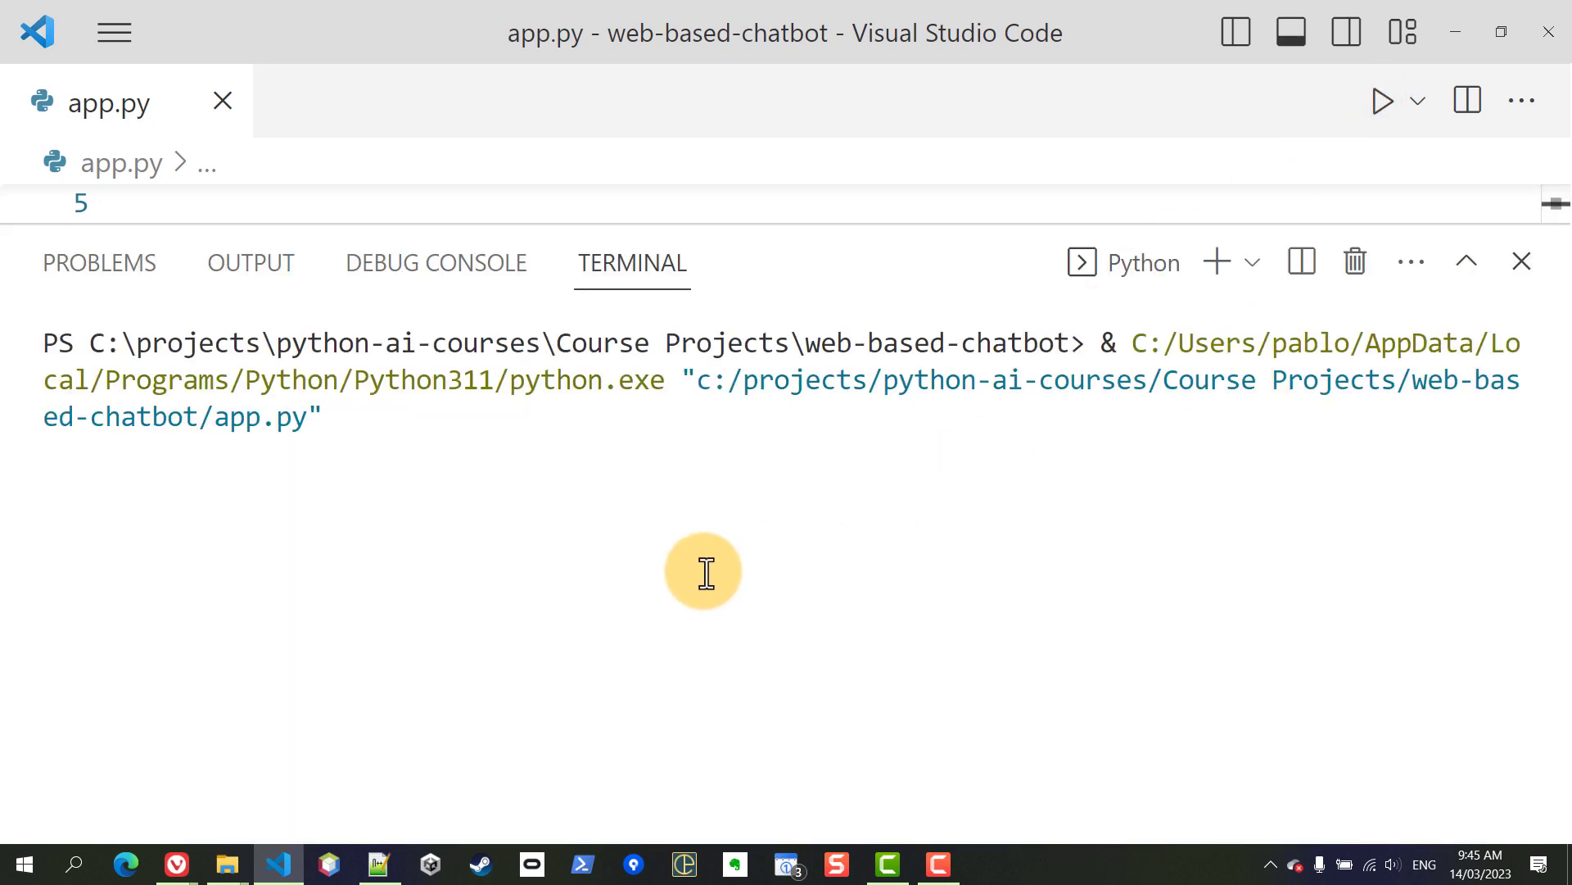
{"action": "left_click", "coordinate": [682, 524]}
{"action": "type", "text": "q"}
{"action": "key", "text": "Return"}
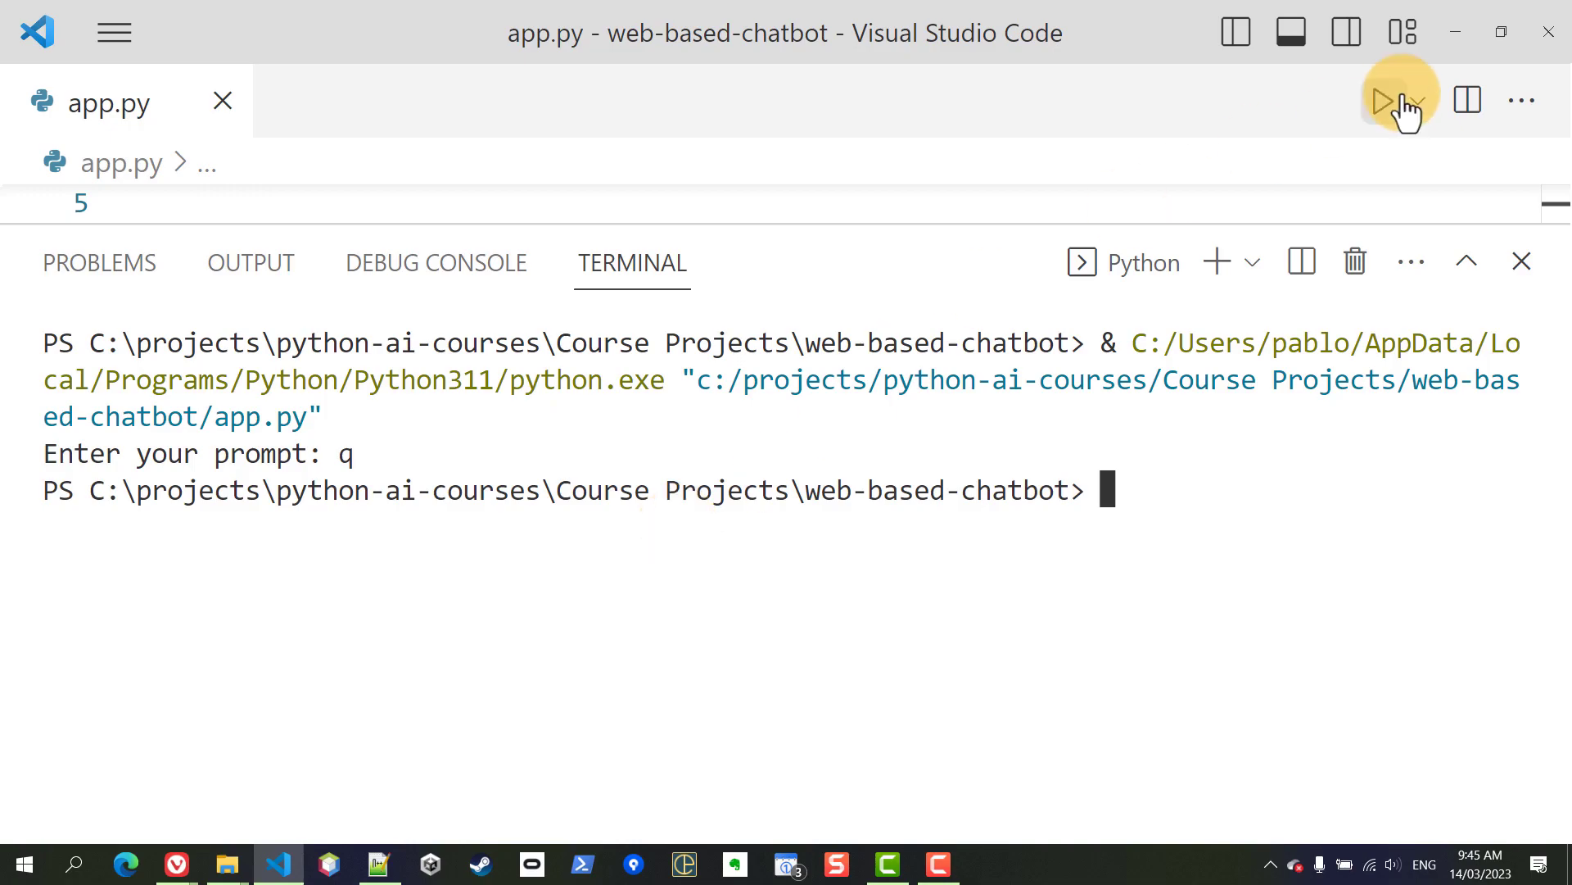
{"action": "left_click", "coordinate": [1521, 262]}
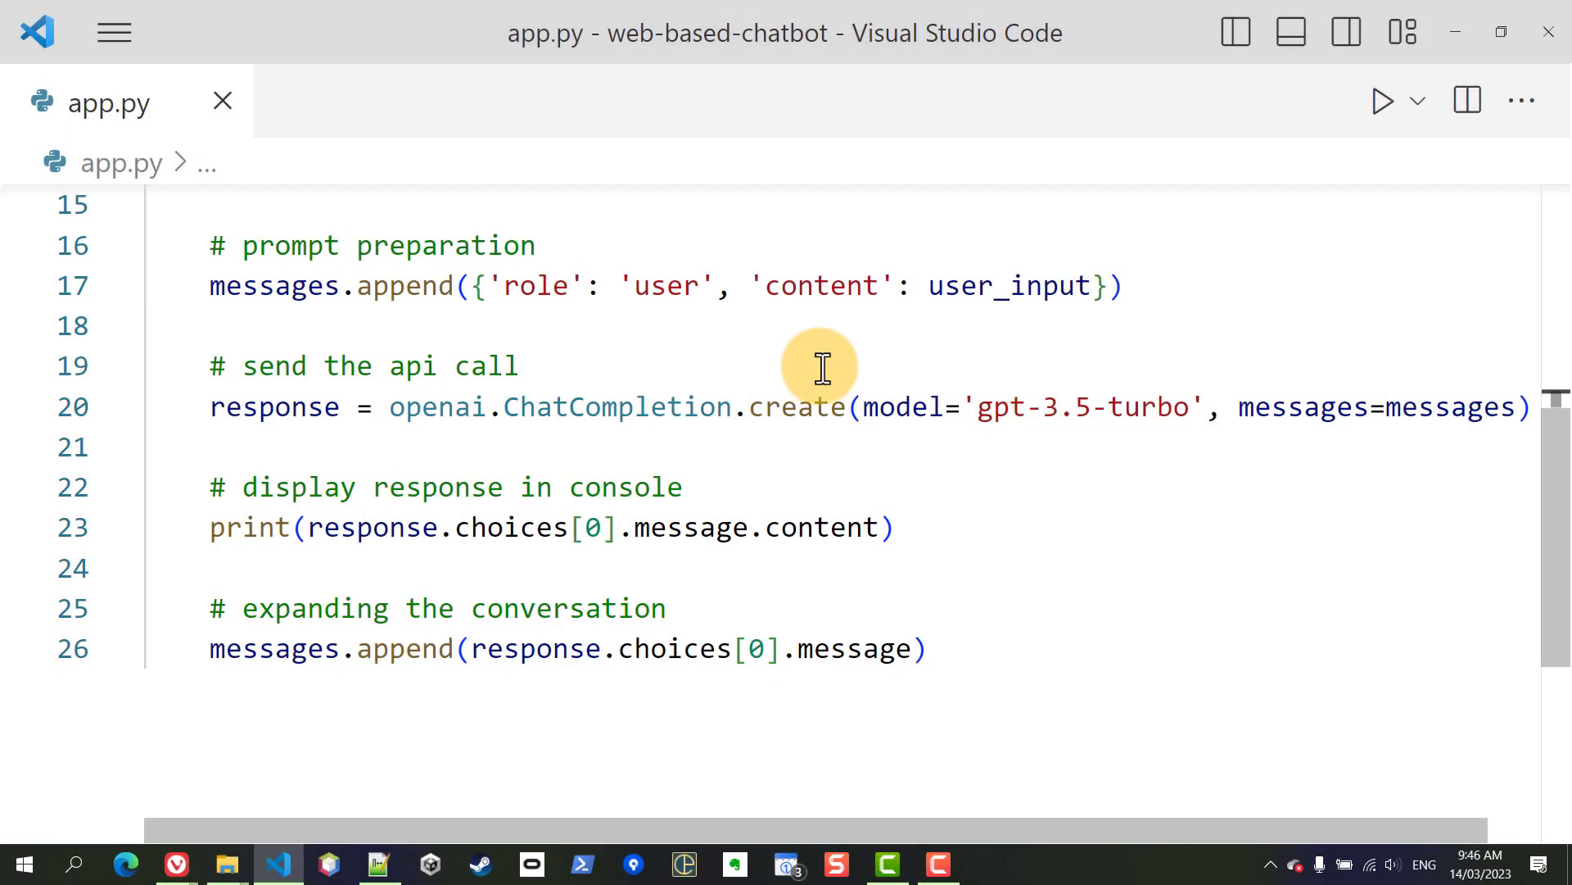
{"action": "scroll", "coordinate": [883, 368], "scroll_direction": "up", "scroll_amount": 3}
{"action": "scroll", "coordinate": [882, 368], "scroll_direction": "up", "scroll_amount": 2}
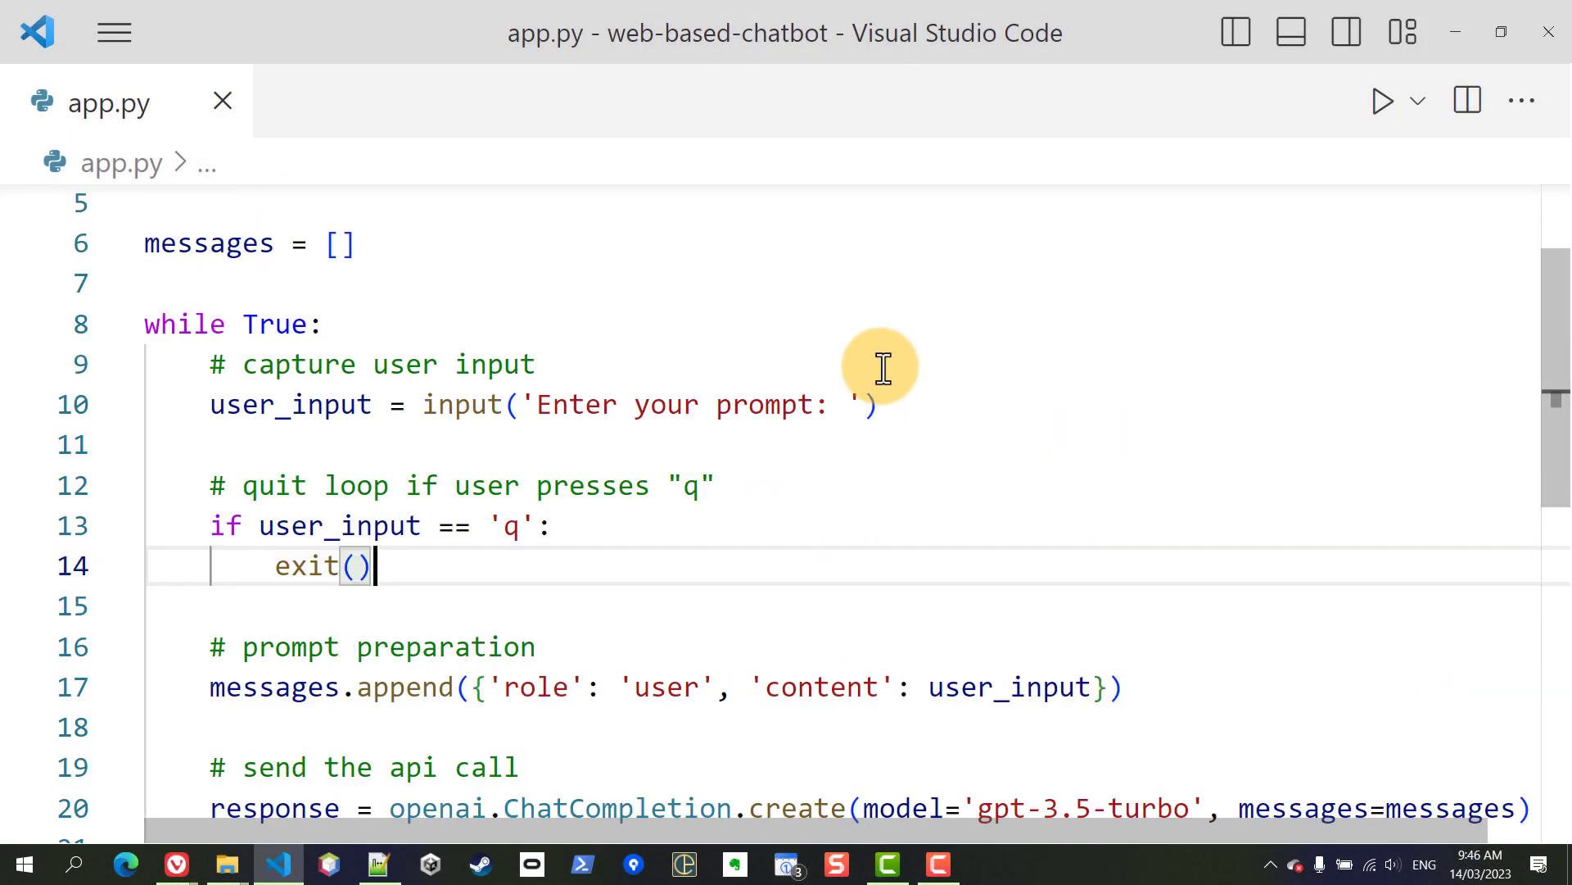